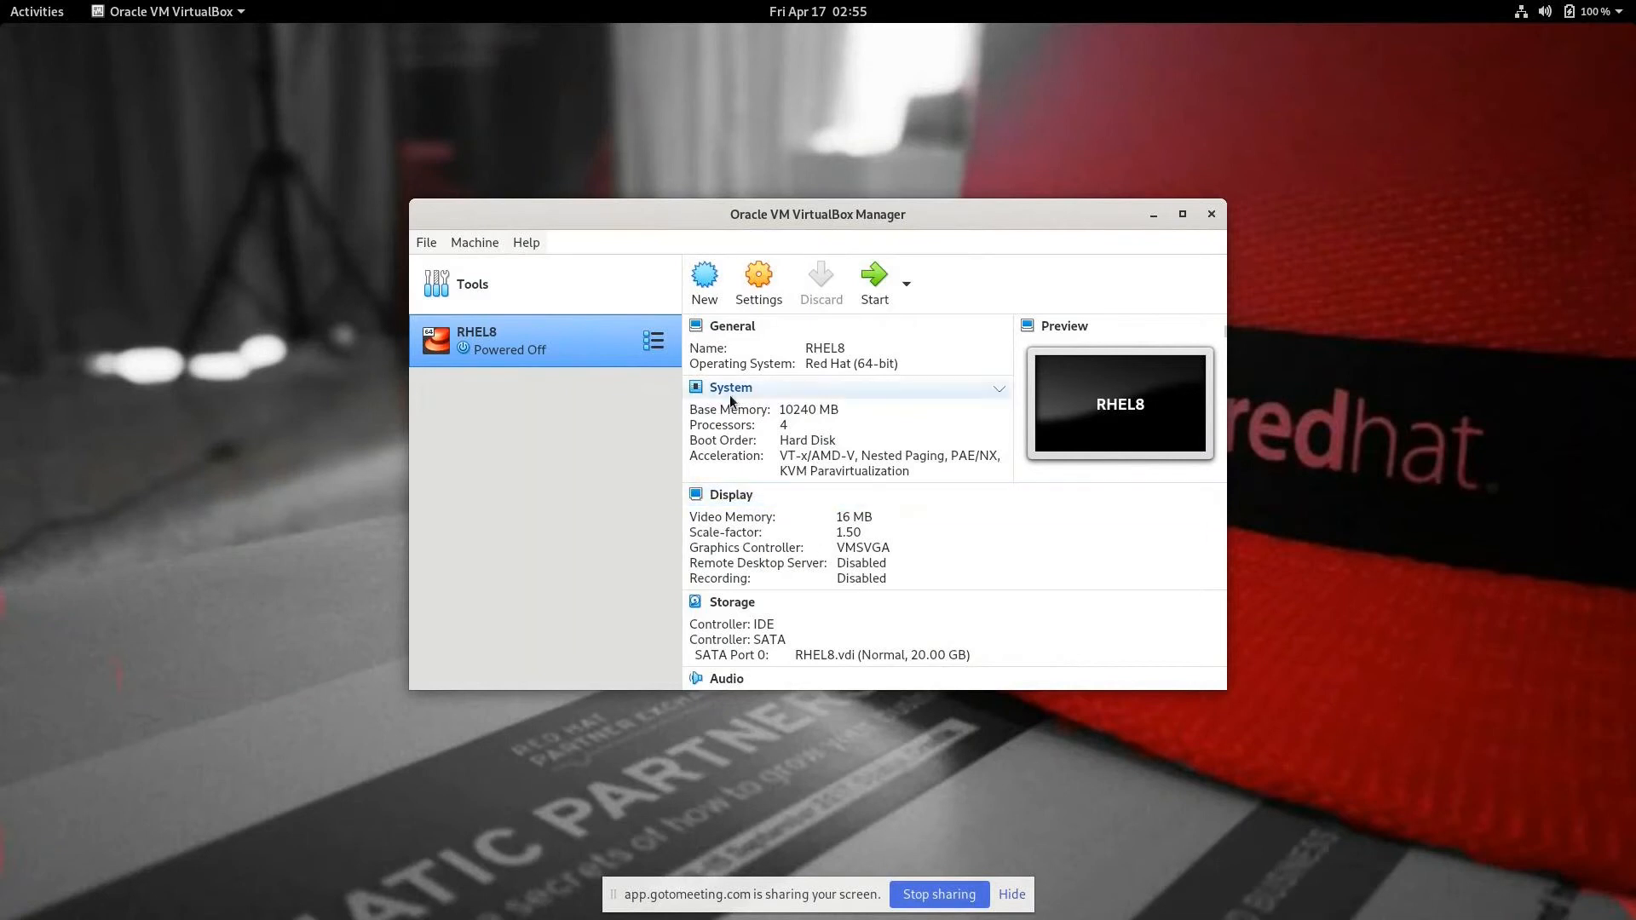
Review the RHEL8 virtual machine's configuration, then start it and boot the default Red Hat Enterprise Linux 8.0 entry
{"action": "scroll", "coordinate": [857, 418], "scroll_direction": "down", "scroll_amount": 5}
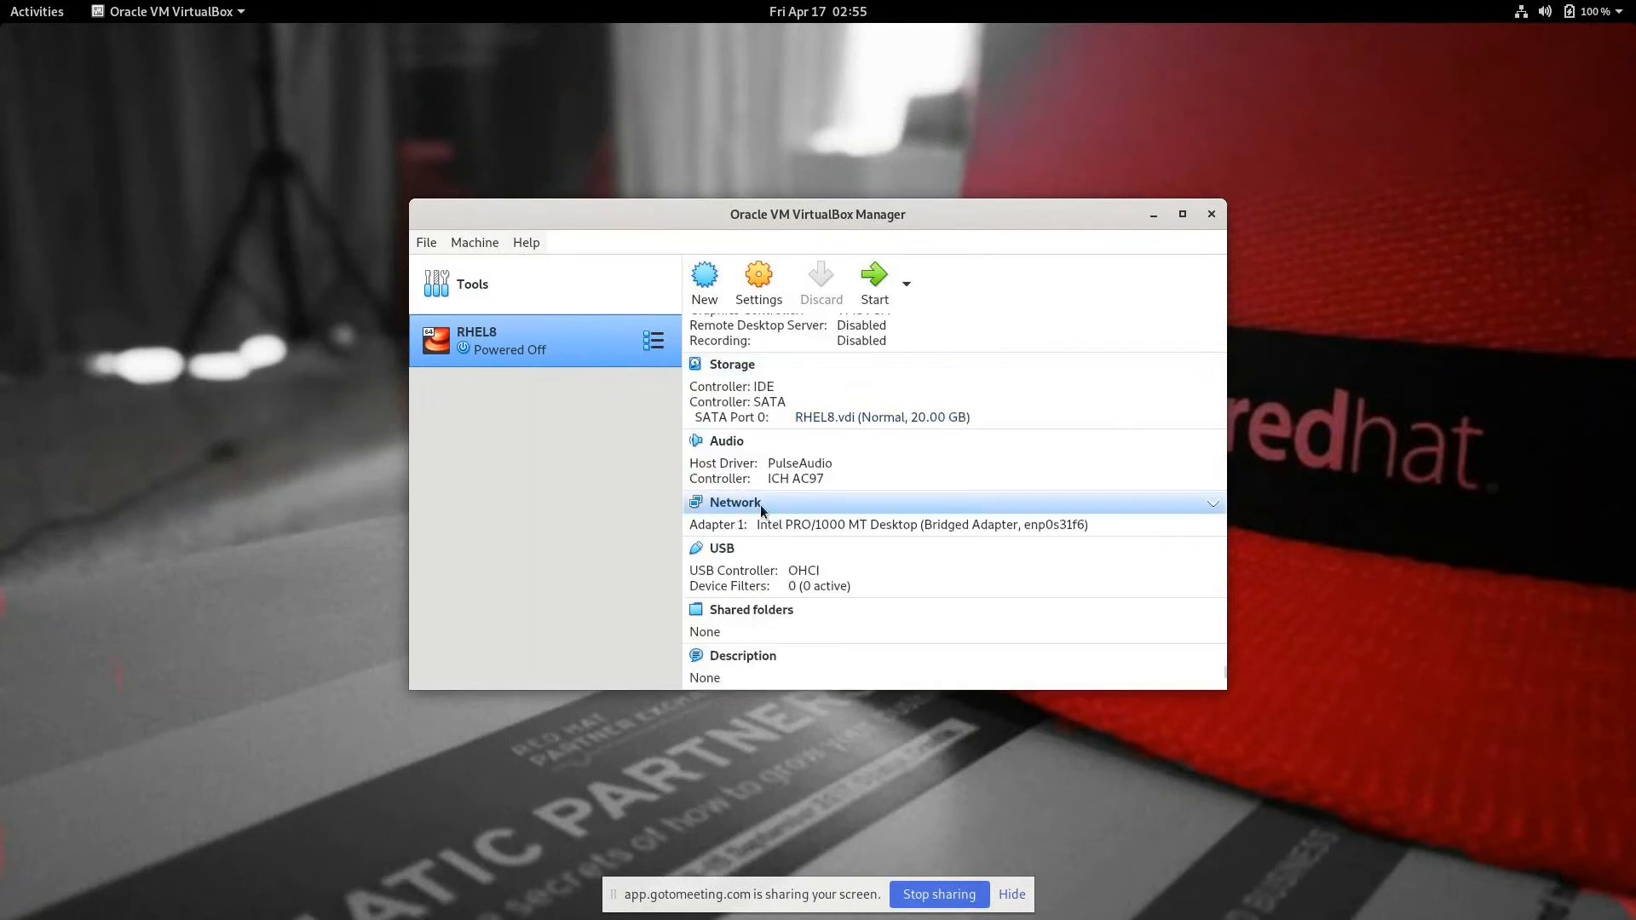
{"action": "scroll", "coordinate": [759, 503], "scroll_direction": "up", "scroll_amount": 1}
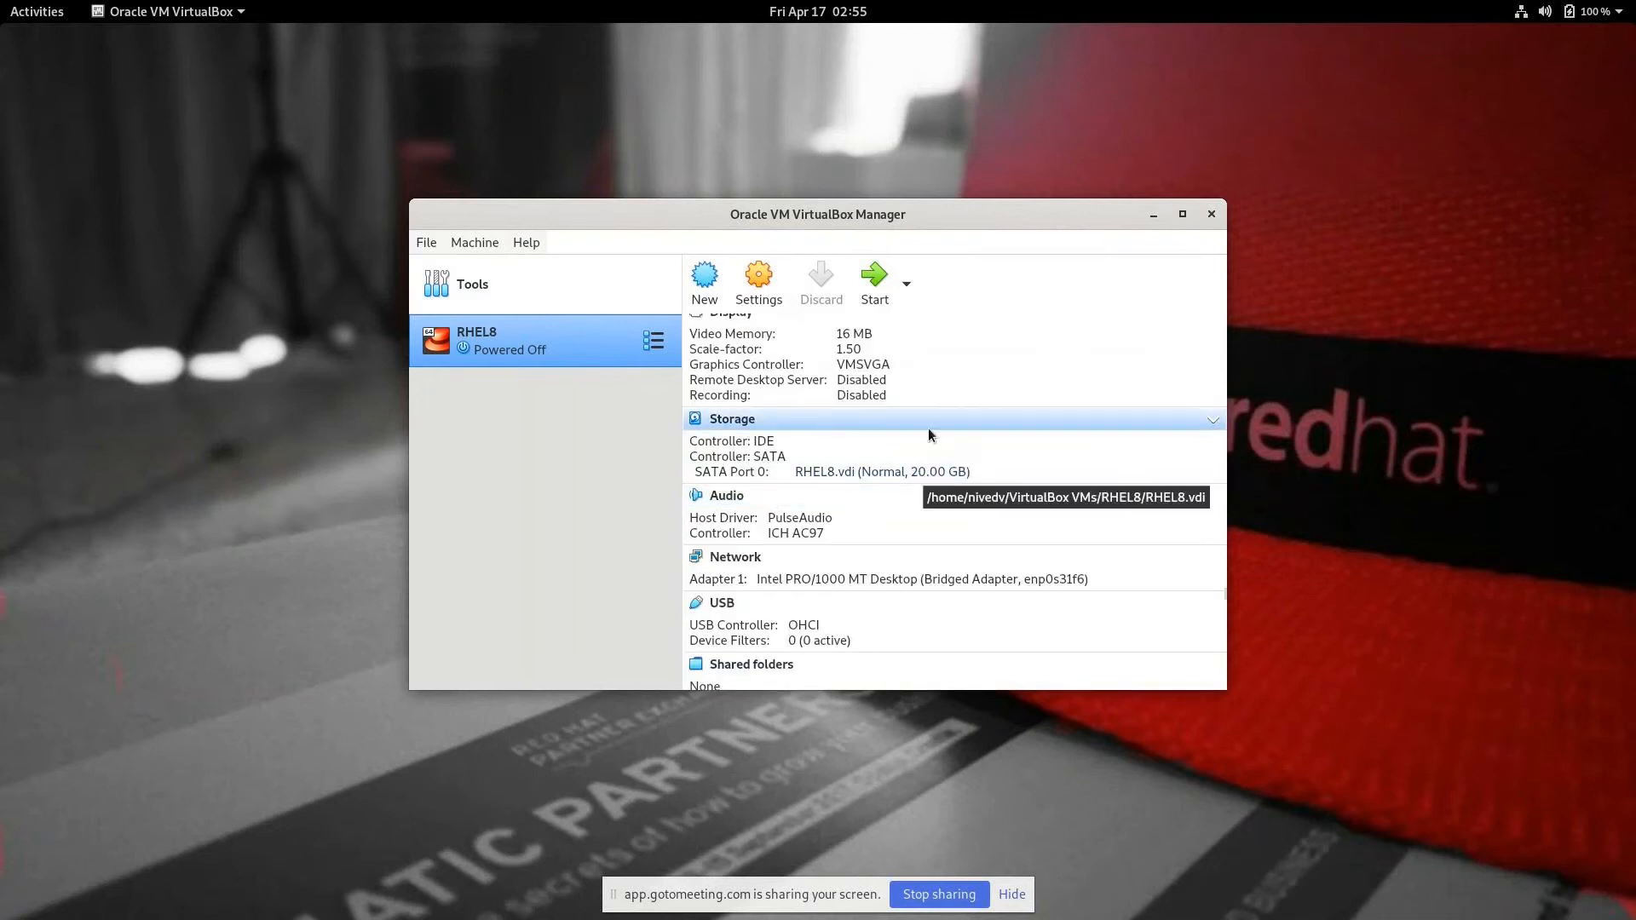
{"action": "left_click", "coordinate": [875, 281]}
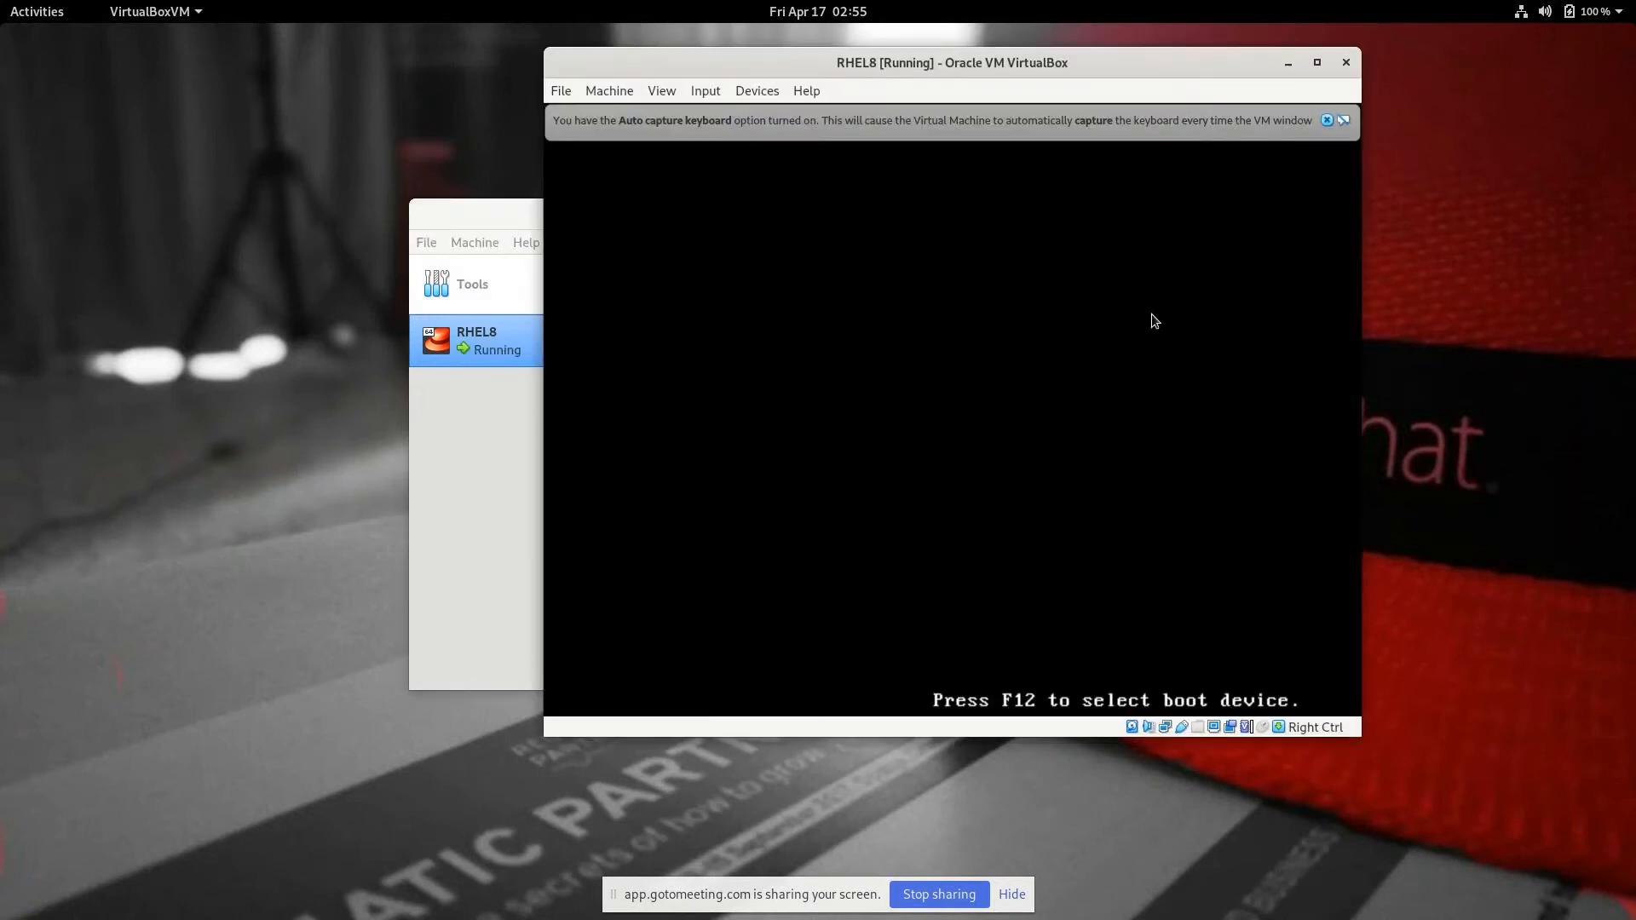
{"action": "left_click", "coordinate": [1329, 120]}
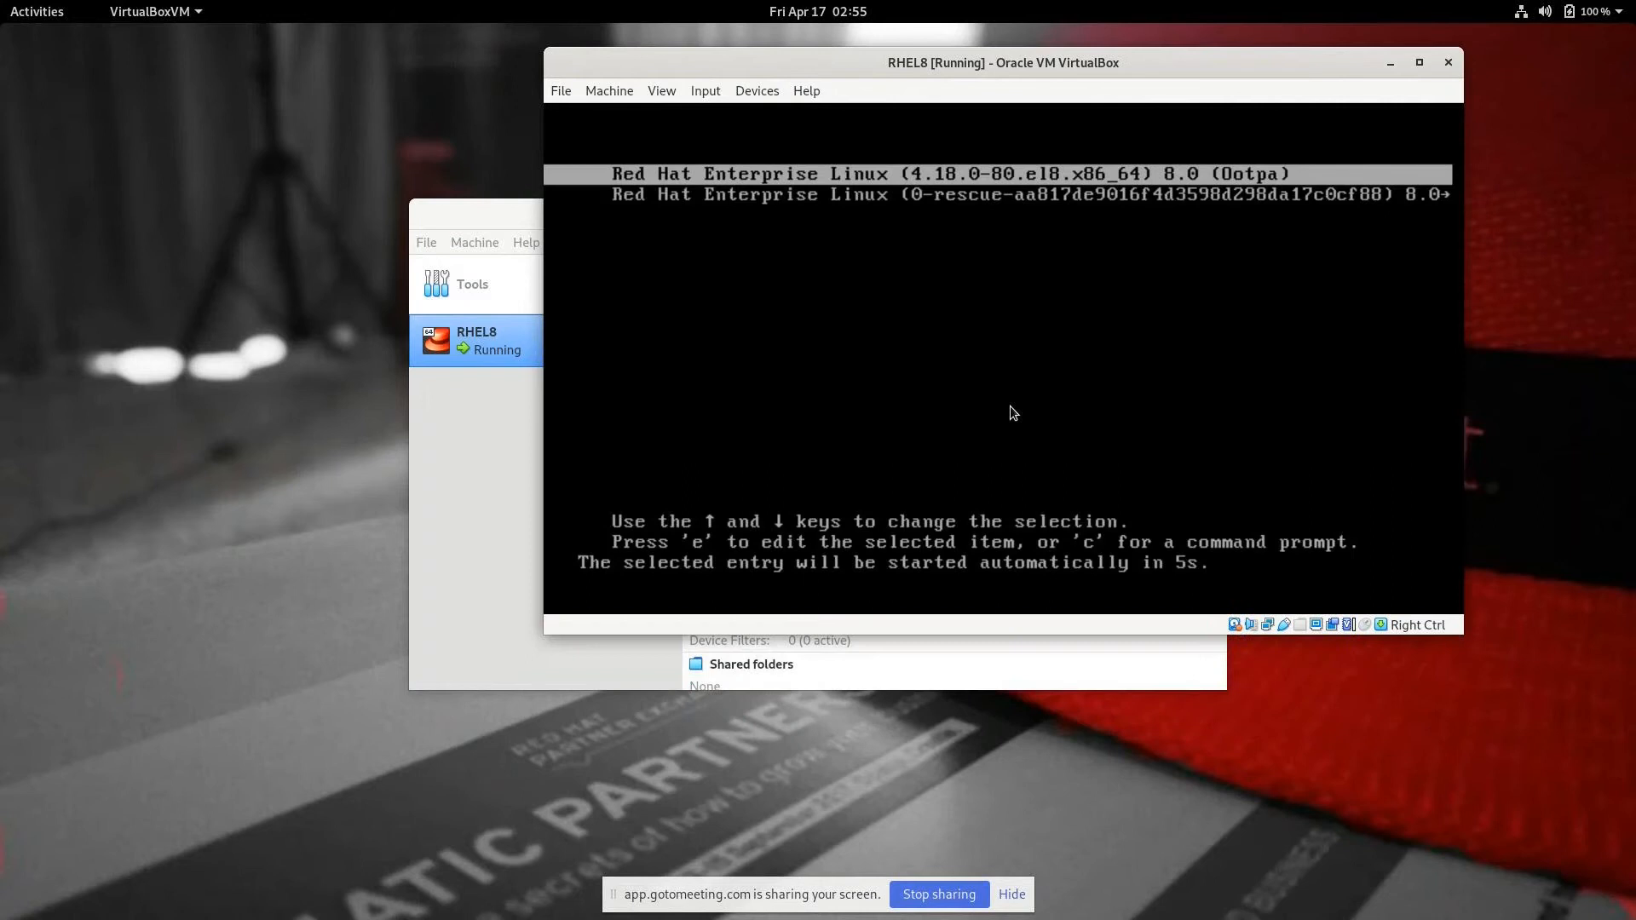
{"action": "key", "text": "Return"}
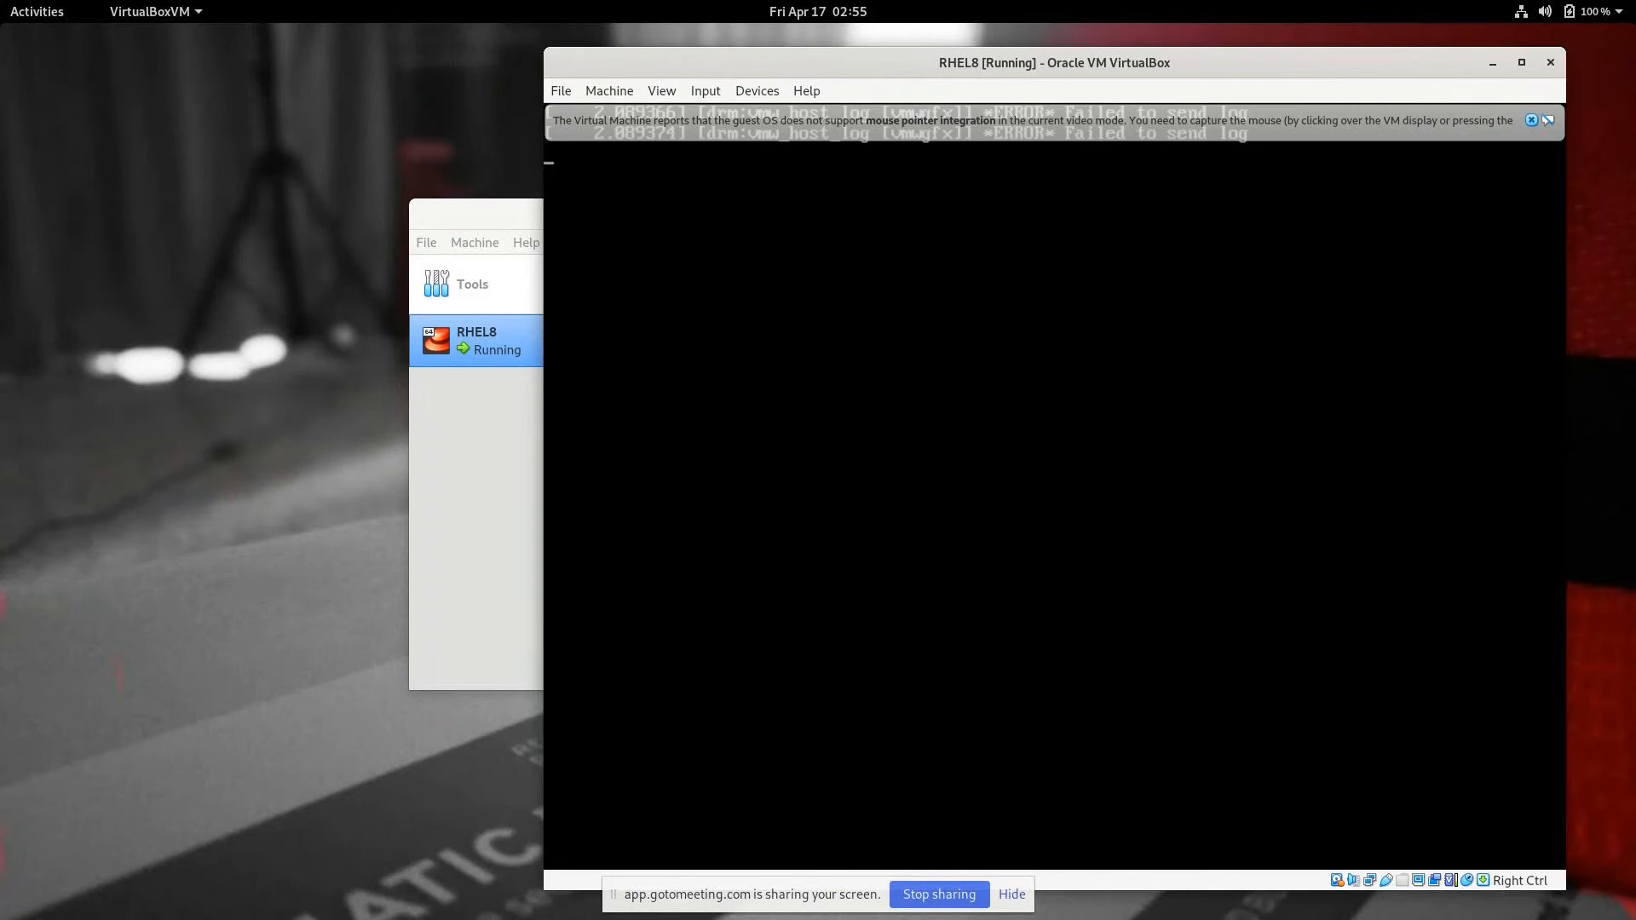
{"action": "left_click", "coordinate": [1533, 119]}
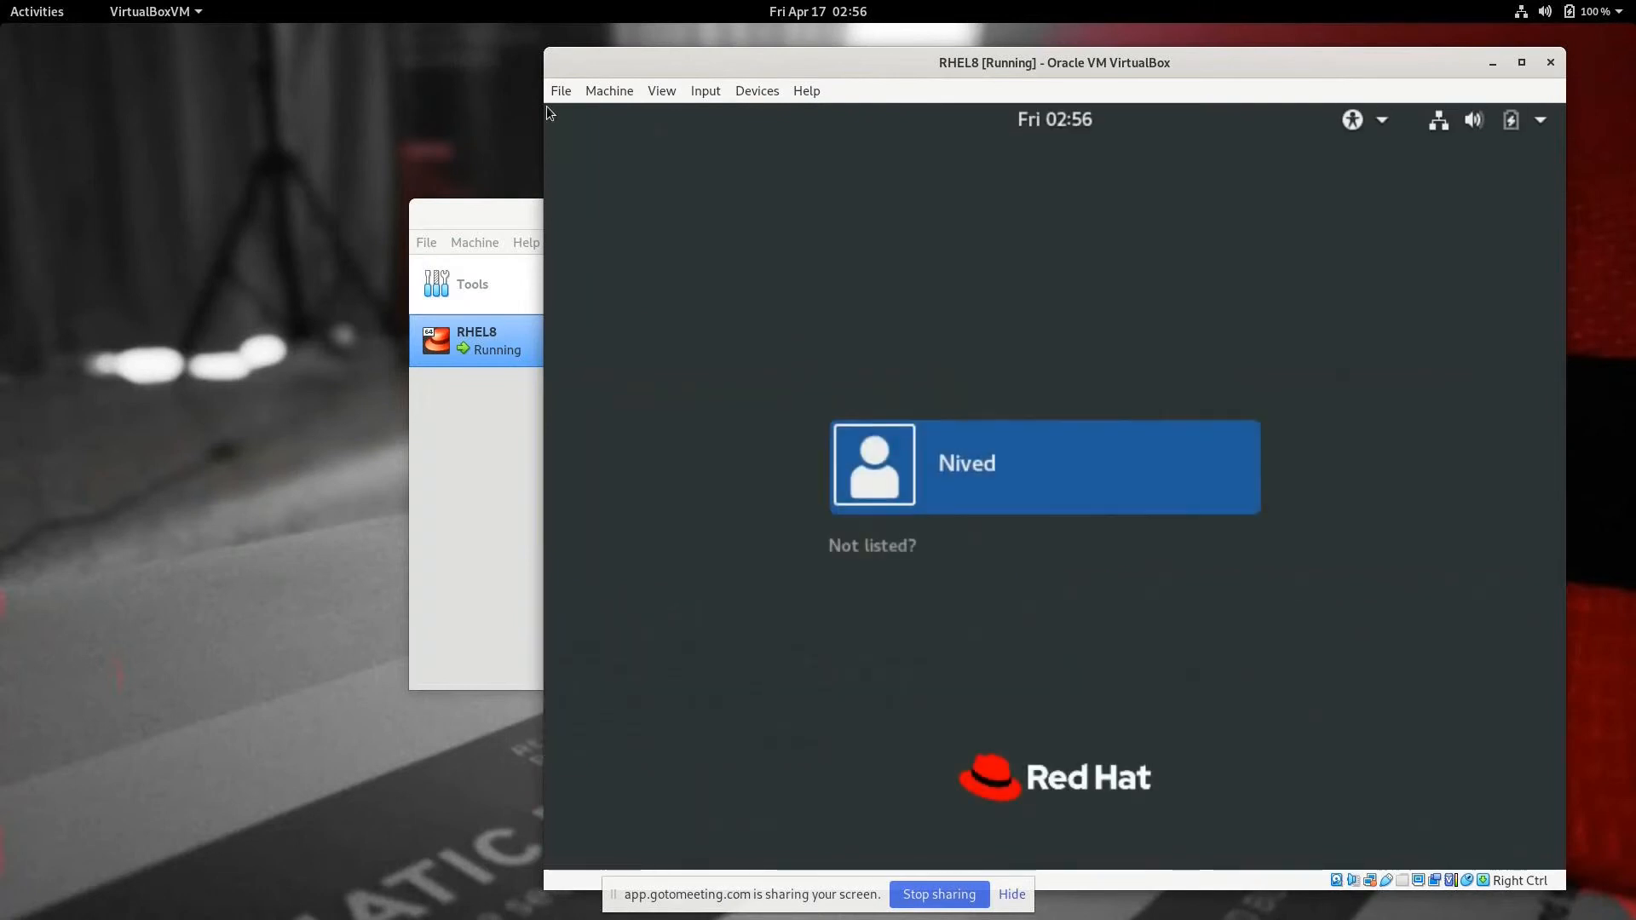
Log in to the guest desktop with the listed user by entering the account password
{"action": "key", "text": "Return"}
{"action": "type", "text": "******"}
{"action": "key", "text": "Return"}
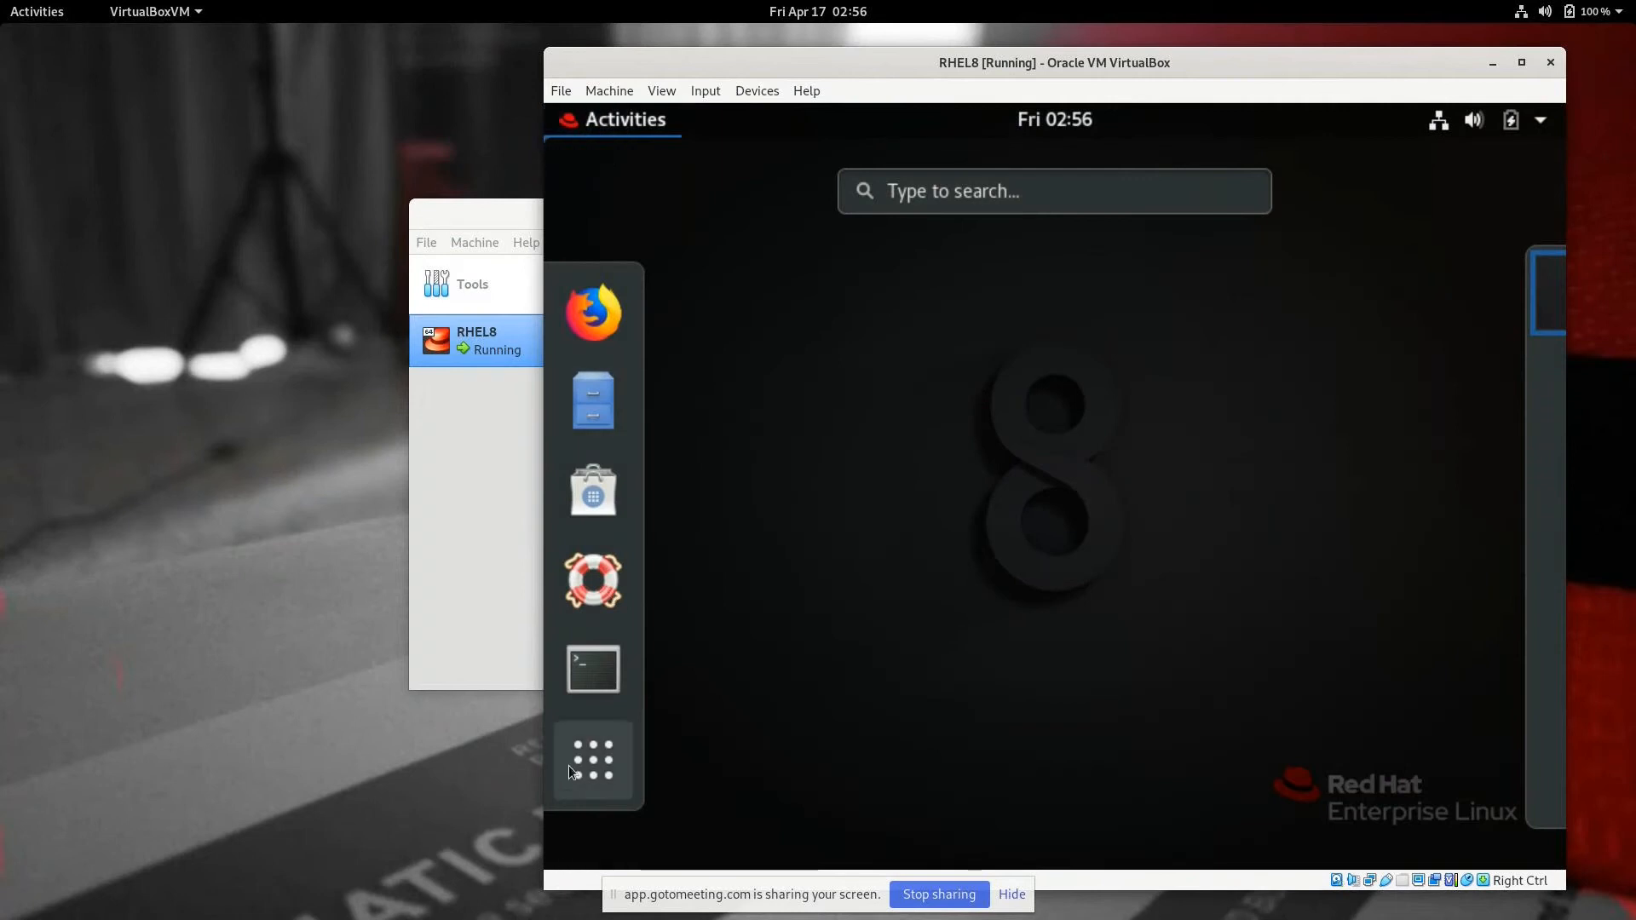
Open a terminal in the guest and list the block devices with lsblk to examine the disk, partitions and volumes
{"action": "left_click", "coordinate": [593, 673]}
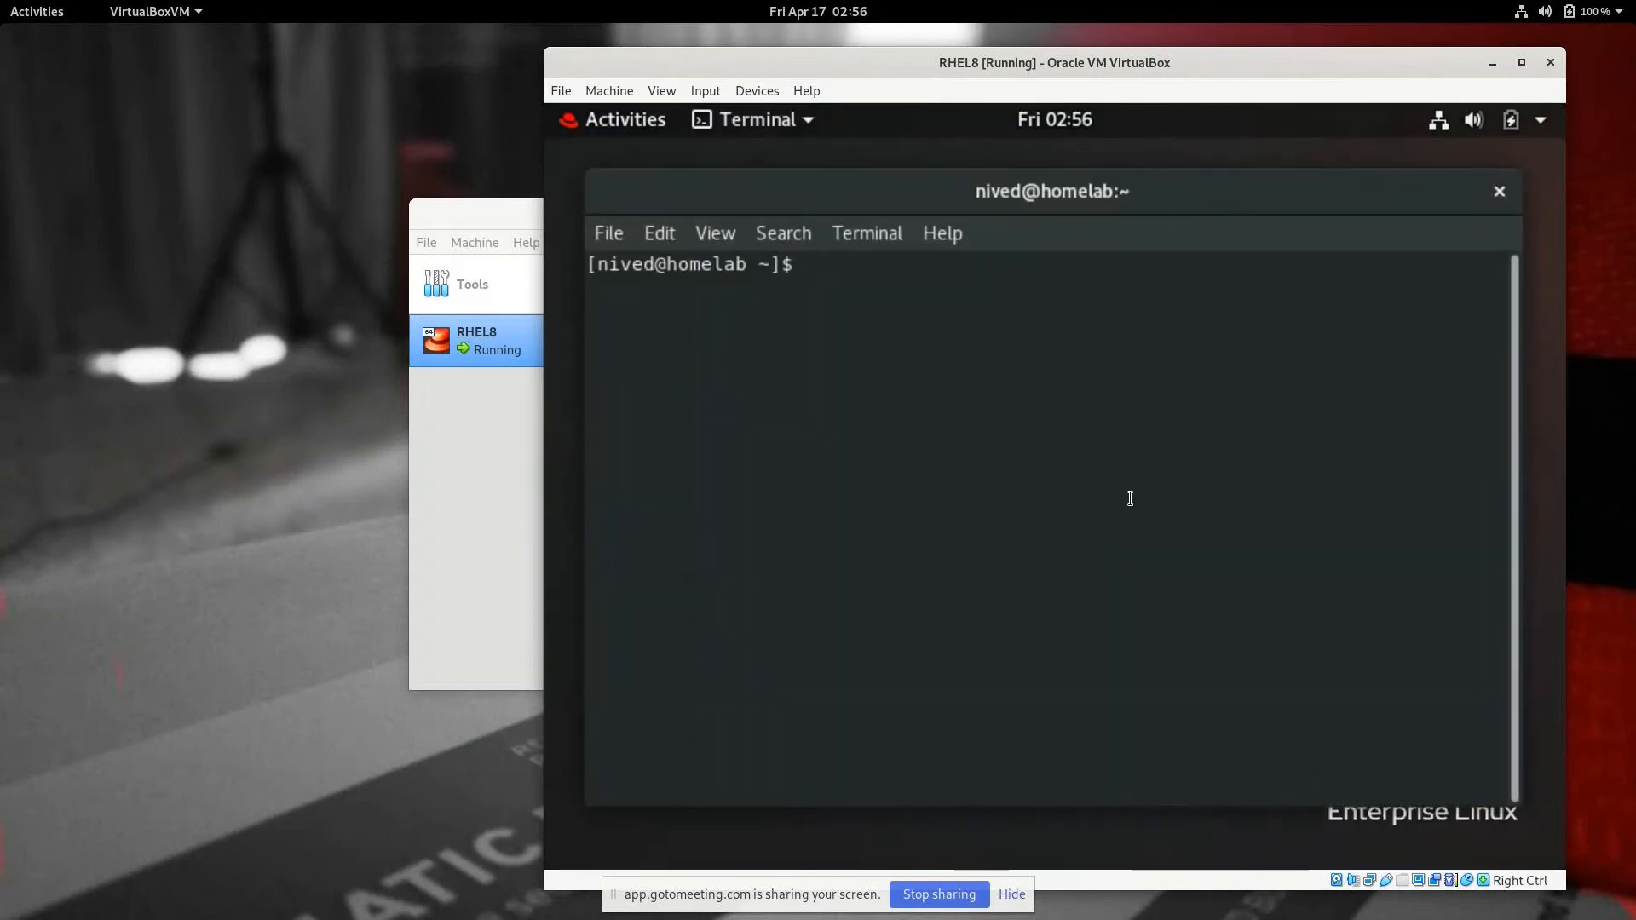
{"action": "type", "text": "lsblk"}
{"action": "key", "text": "Return"}
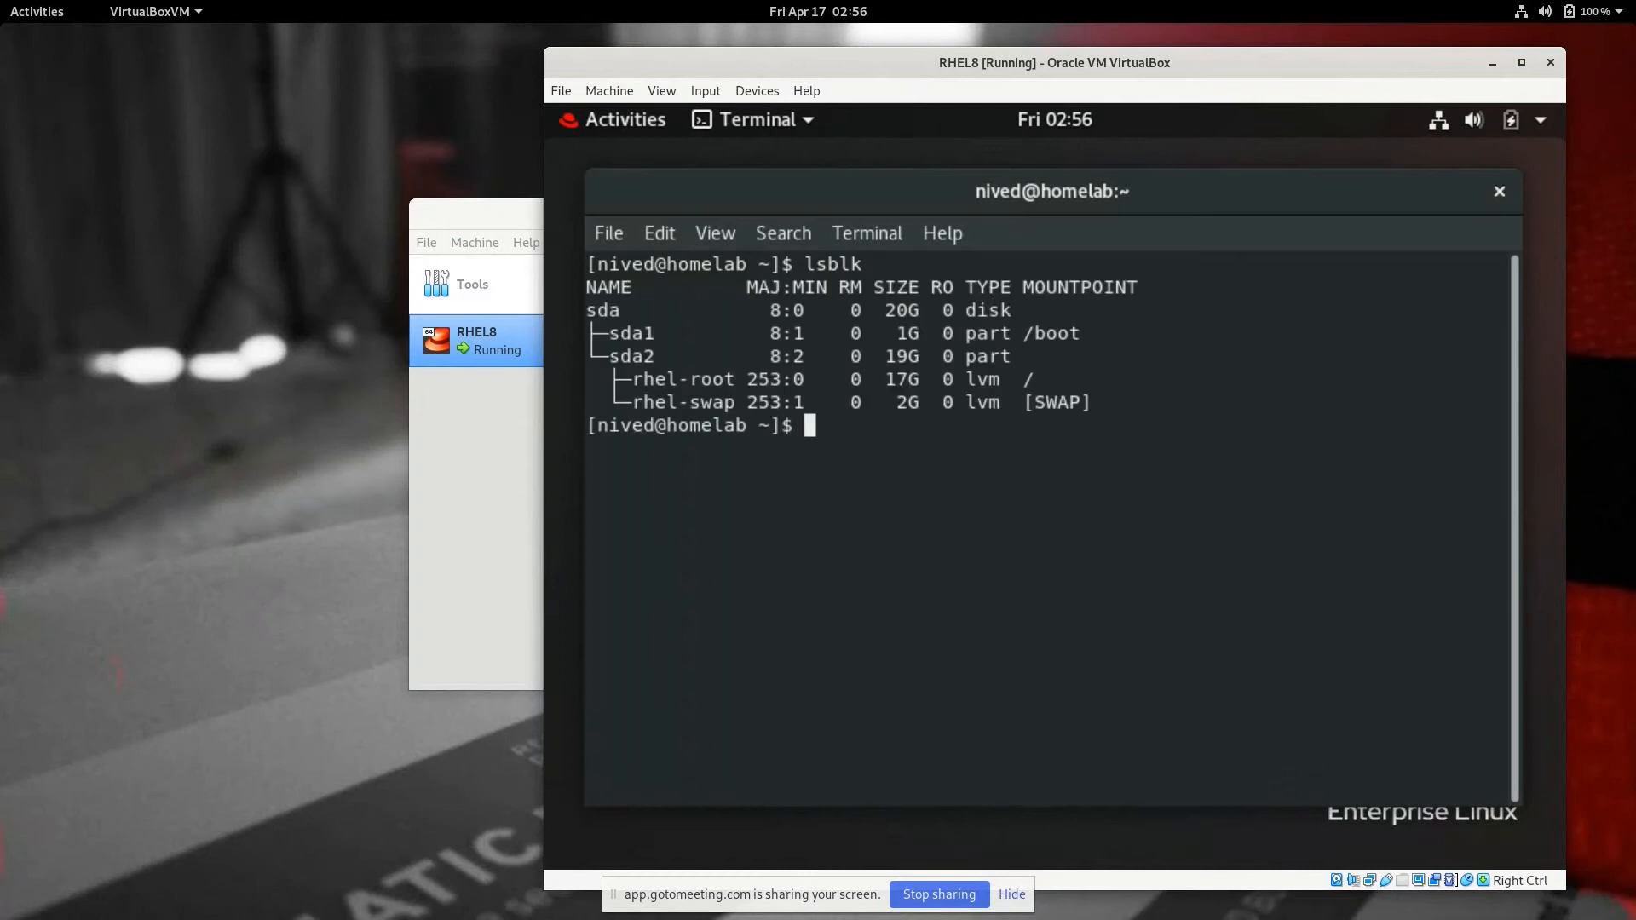
{"action": "double_click", "coordinate": [605, 310]}
{"action": "double_click", "coordinate": [1002, 330]}
{"action": "left_click_drag", "start_coordinate": [605, 329], "coordinate": [737, 399]}
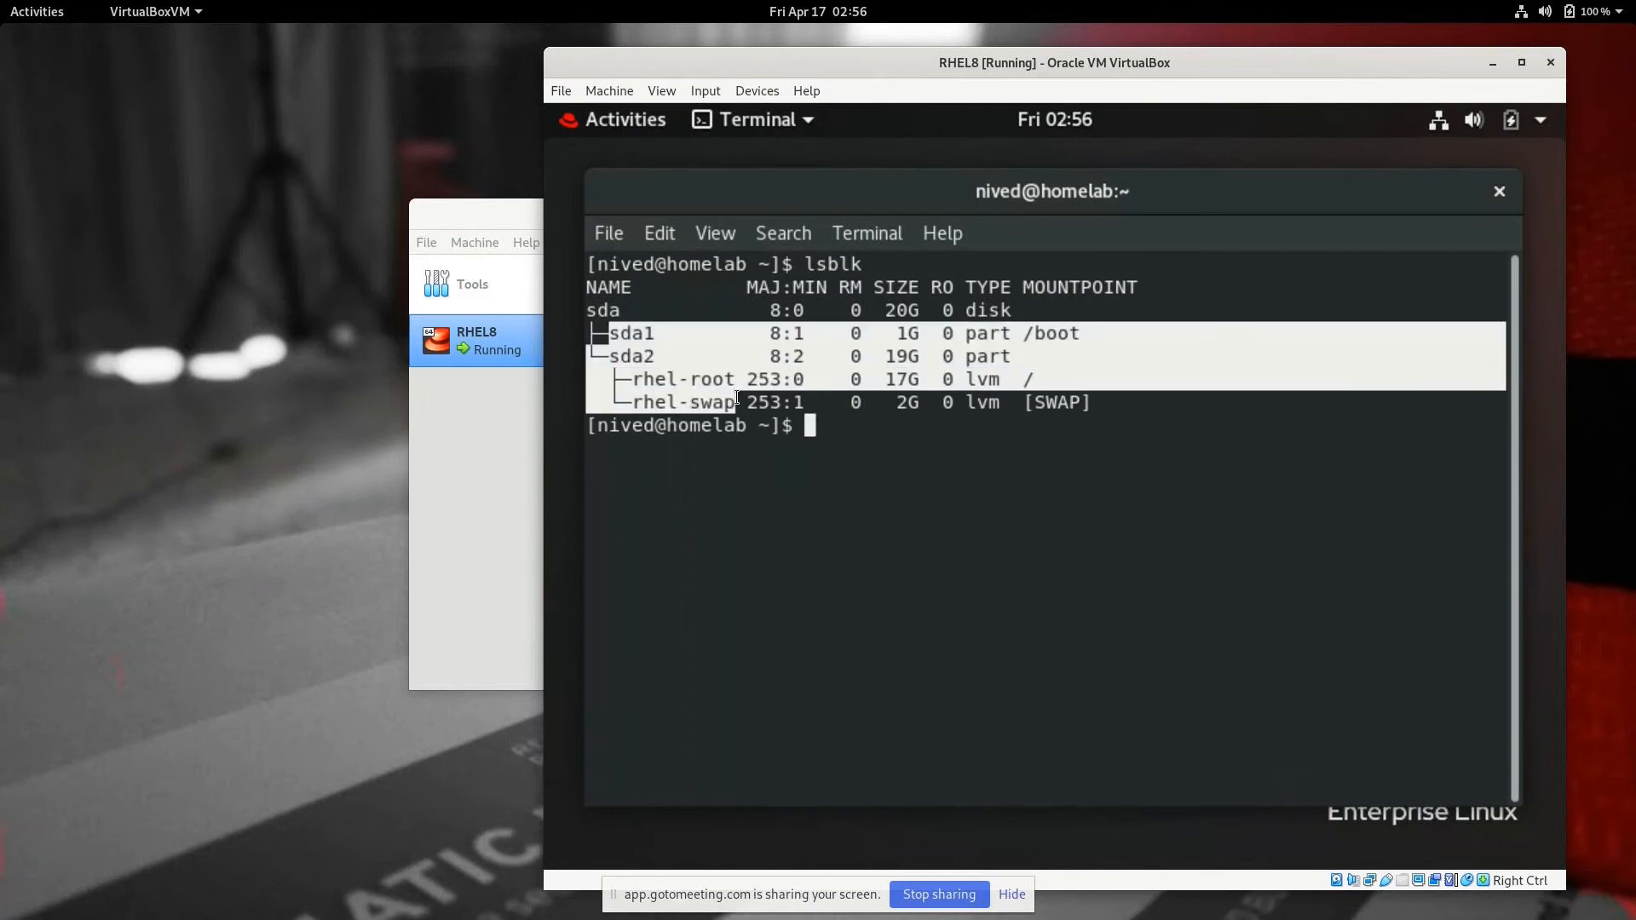
{"action": "left_click", "coordinate": [797, 465]}
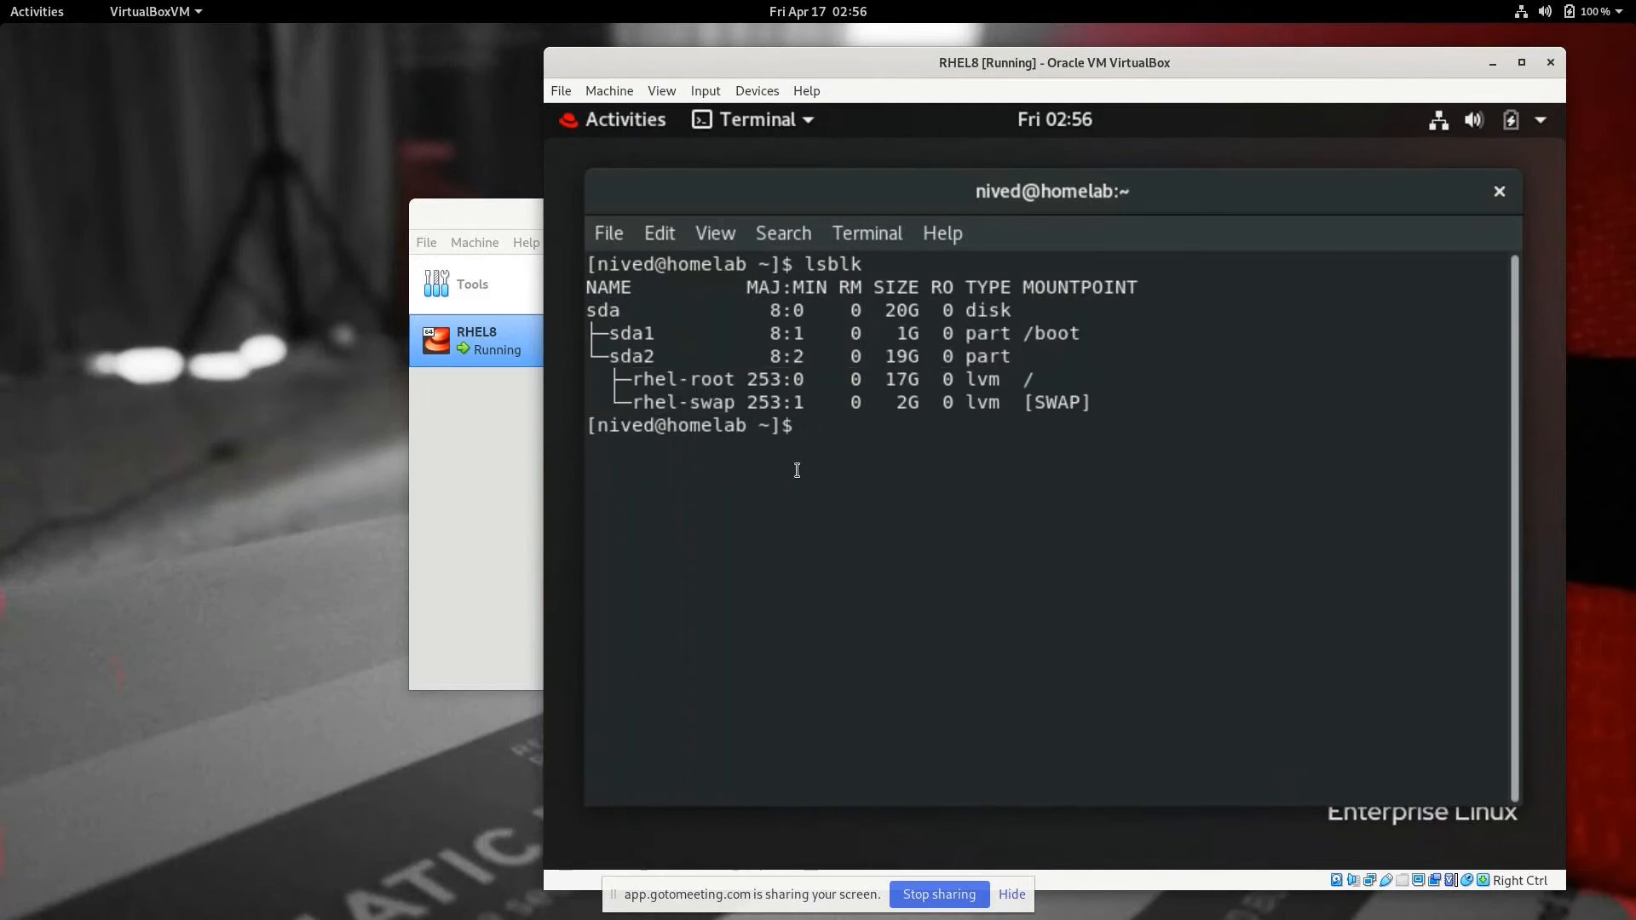
Clear the terminal and inspect the network interfaces and their IP addresses with ifconfig | less, then leave the pager
{"action": "key", "text": "ctrl+l"}
{"action": "type", "text": "ifconfig | less"}
{"action": "key", "text": "Return"}
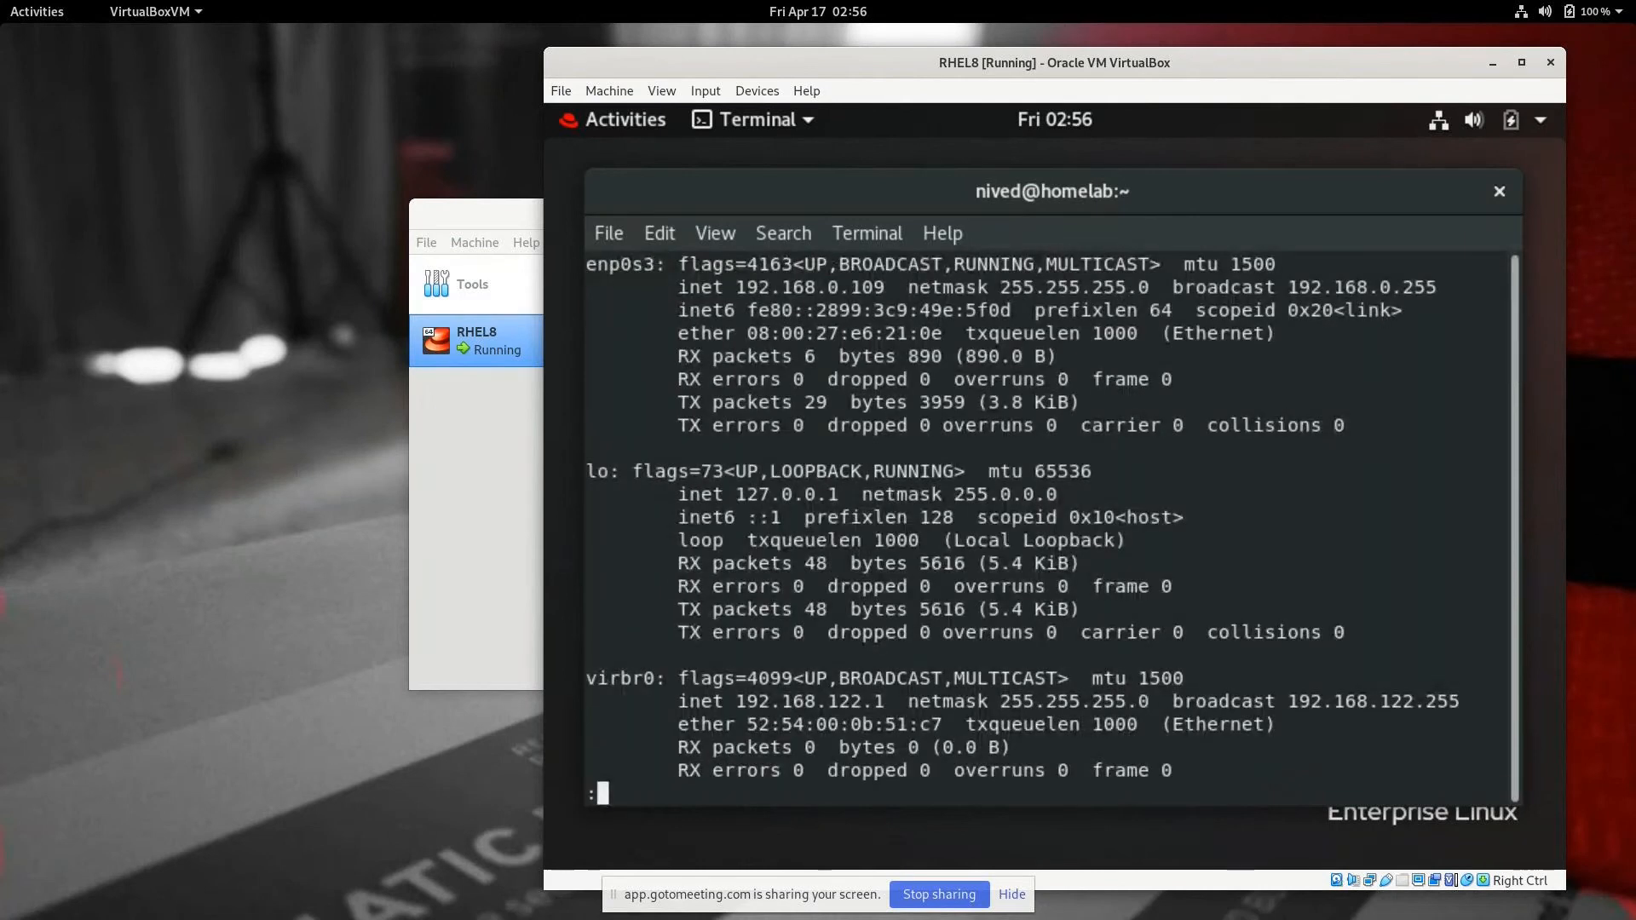
{"action": "double_click", "coordinate": [597, 268]}
{"action": "double_click", "coordinate": [754, 290]}
{"action": "left_click", "coordinate": [815, 397]}
{"action": "key", "text": "q"}
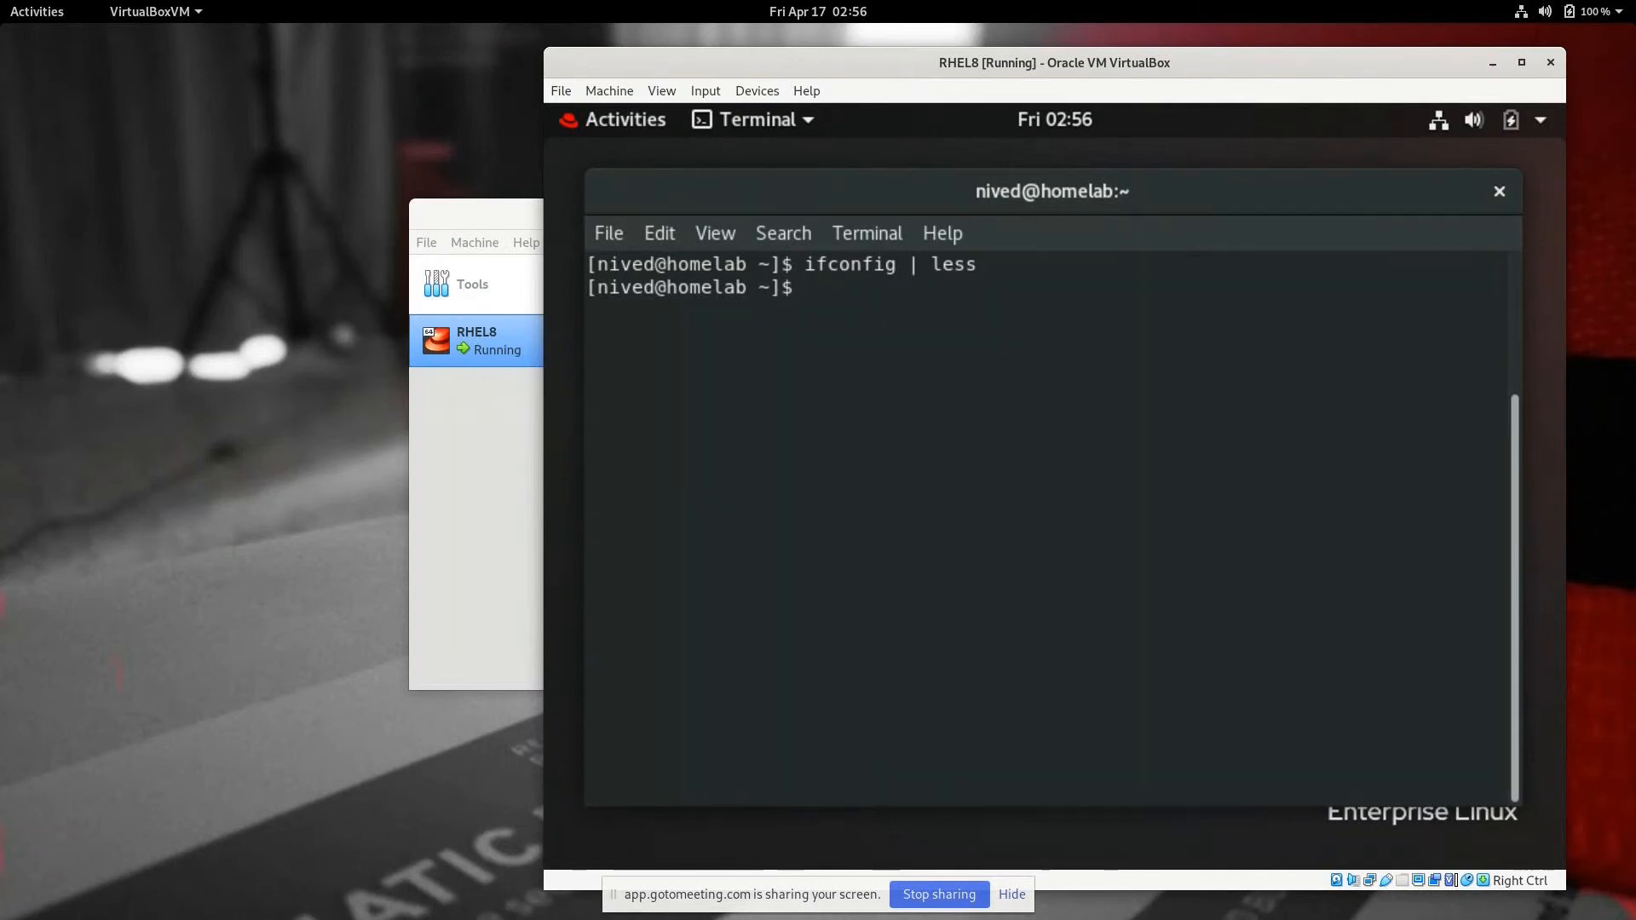
Shut down the guest system with the poweroff command
{"action": "type", "text": "poweroff"}
{"action": "key", "text": "Return"}
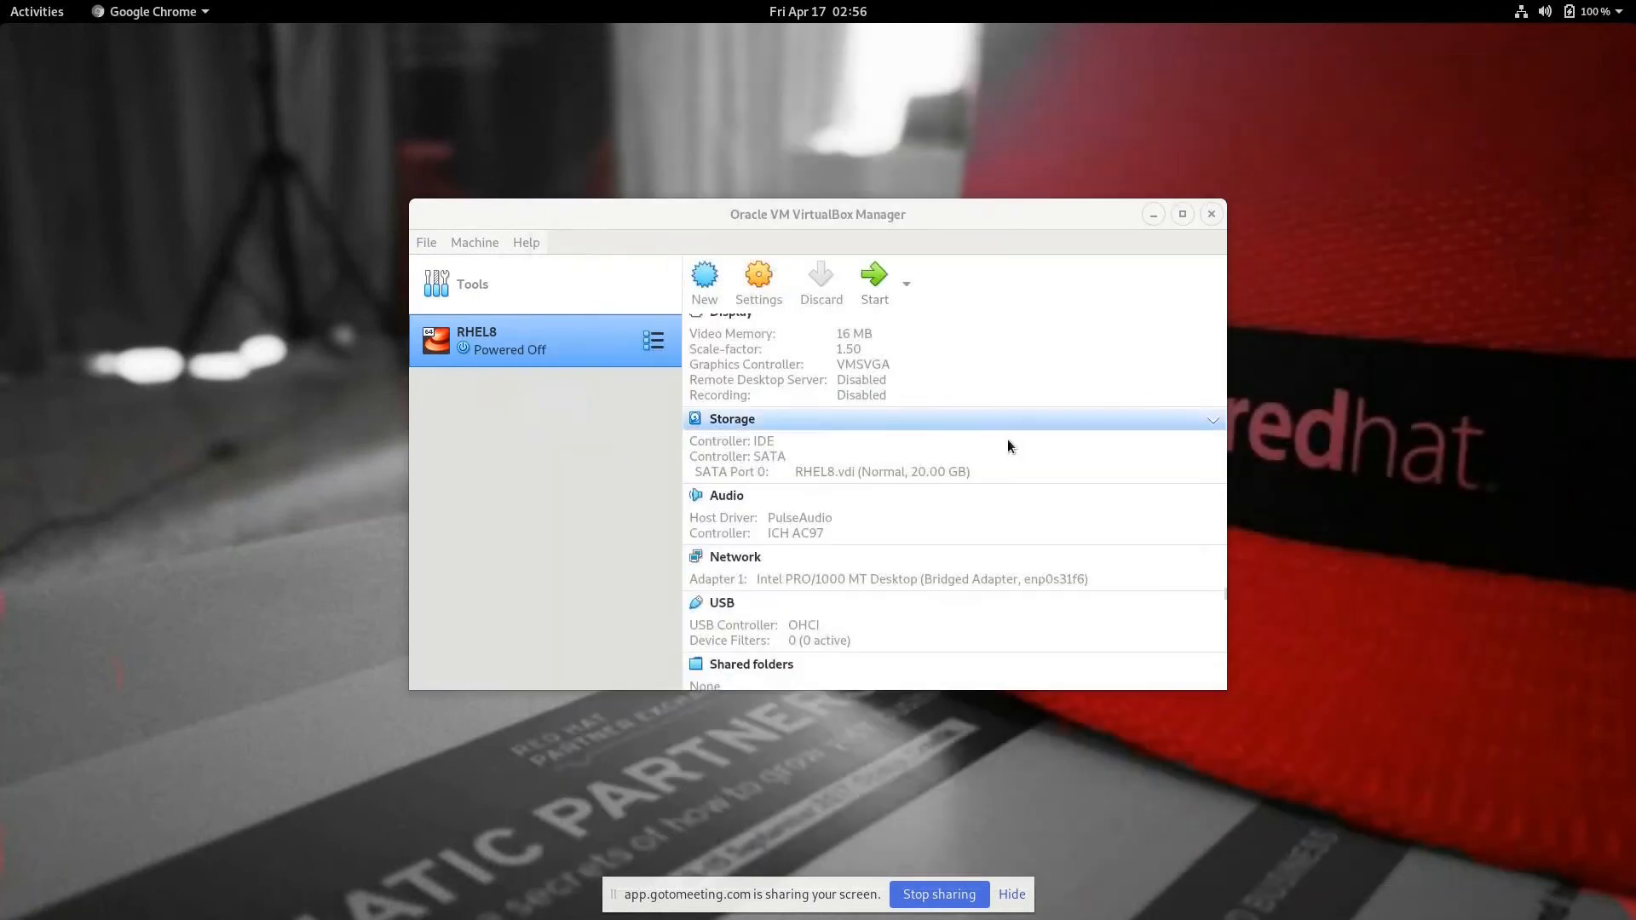
In the RHEL8 storage settings, begin a new hard disk for the SATA controller as a dynamically allocated VDI
{"action": "scroll", "coordinate": [1007, 441], "scroll_direction": "up", "scroll_amount": 4}
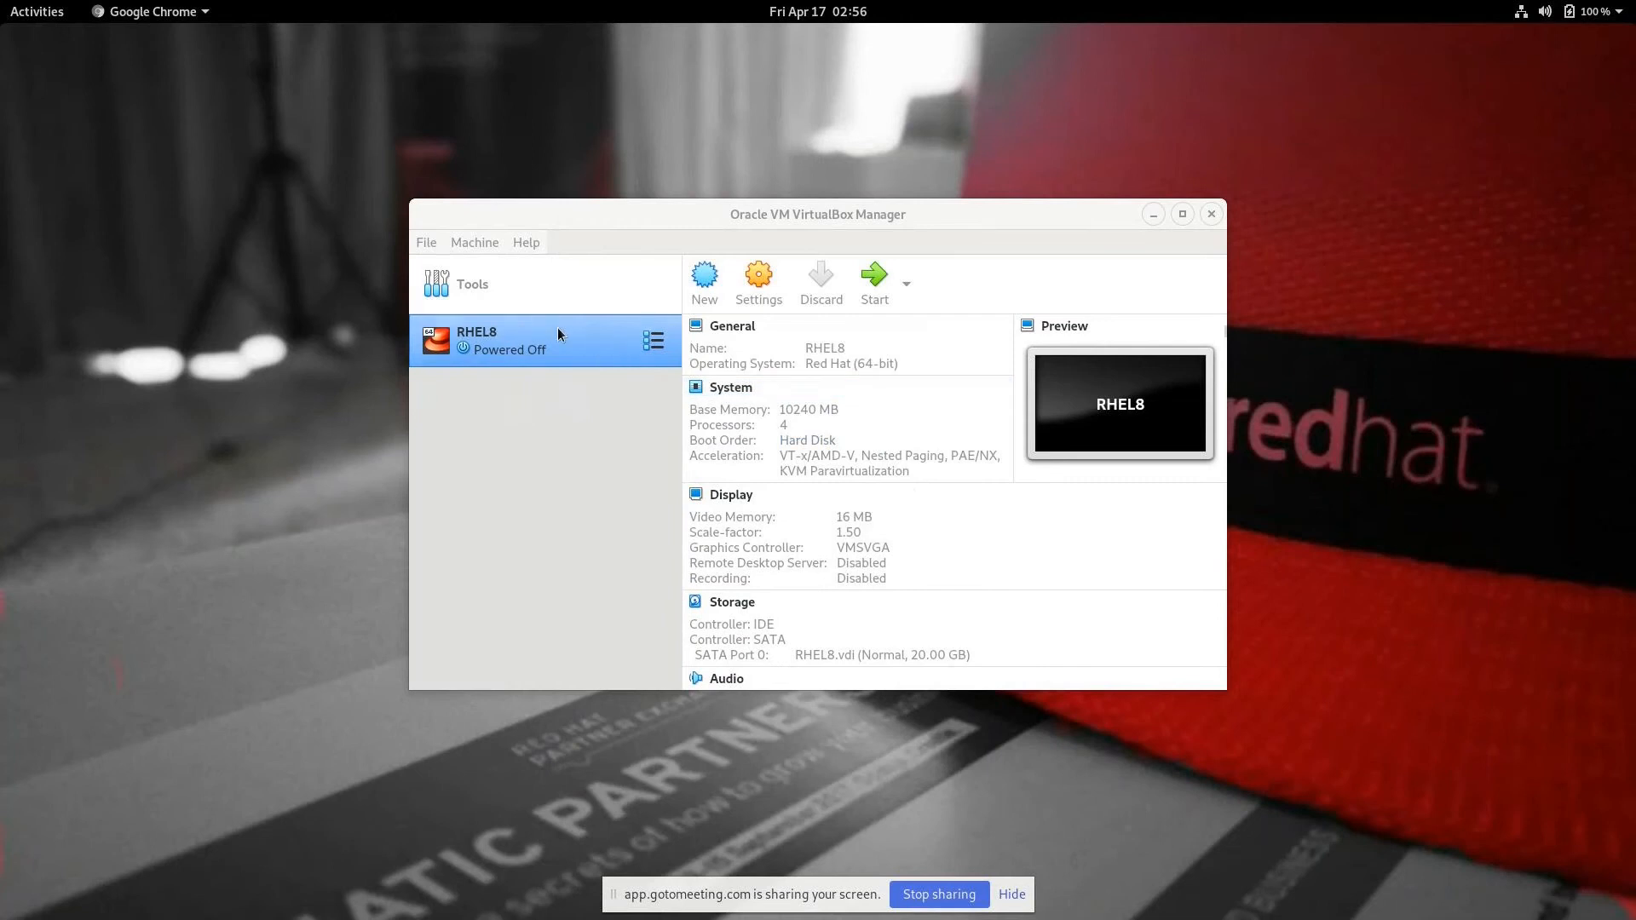
{"action": "left_click", "coordinate": [758, 291]}
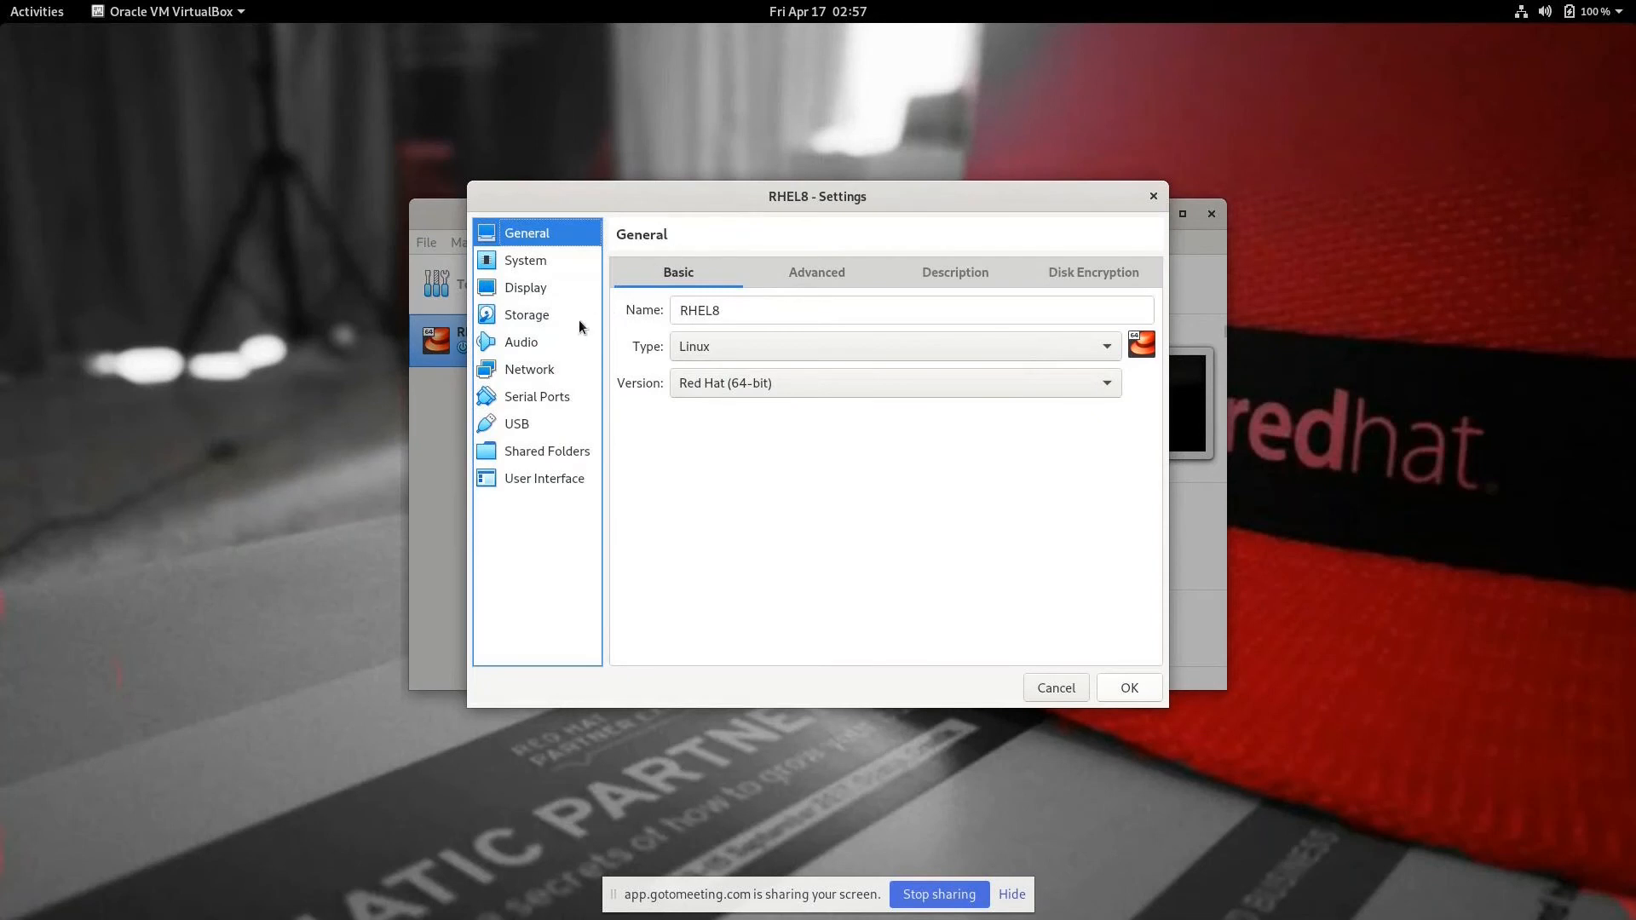
{"action": "left_click", "coordinate": [529, 317]}
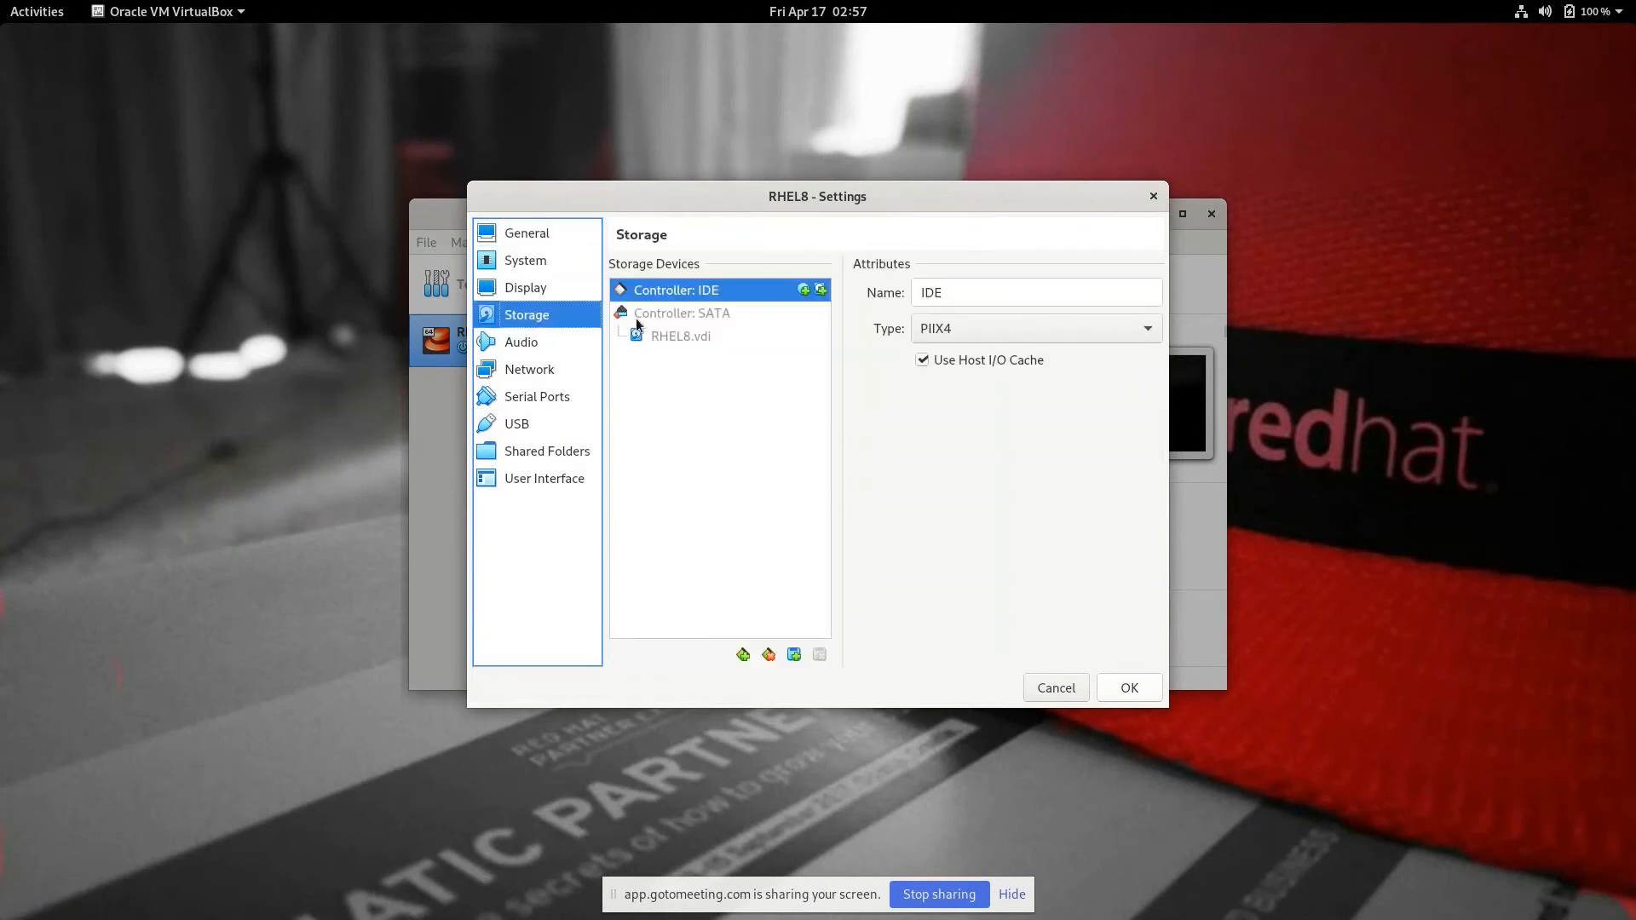
{"action": "left_click", "coordinate": [705, 317]}
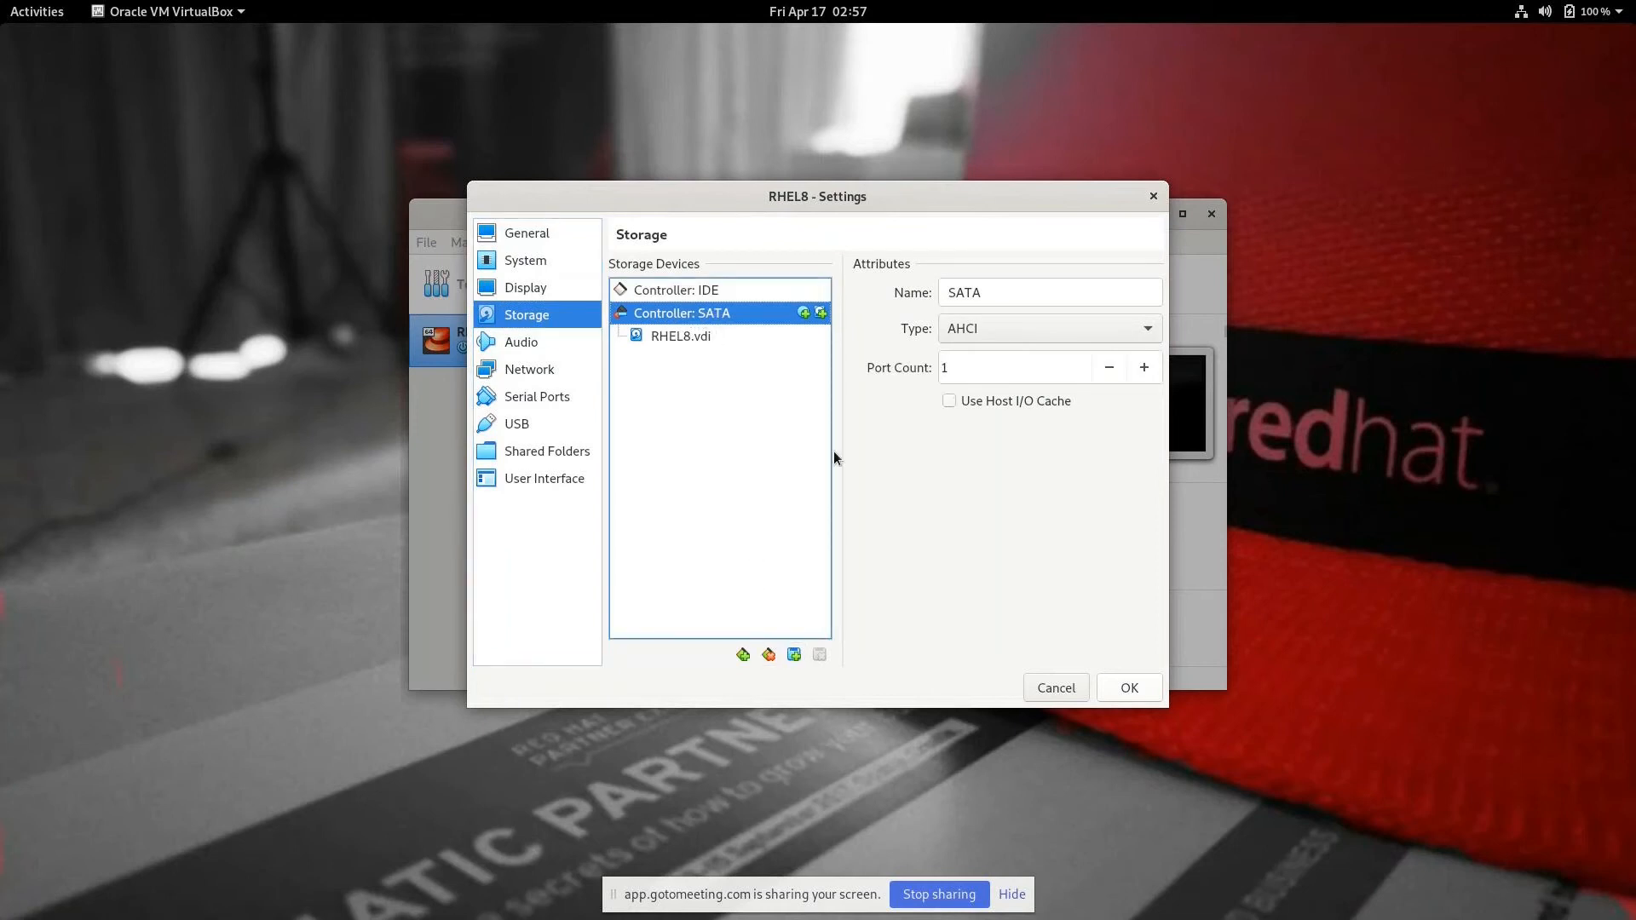
{"action": "left_click", "coordinate": [821, 313]}
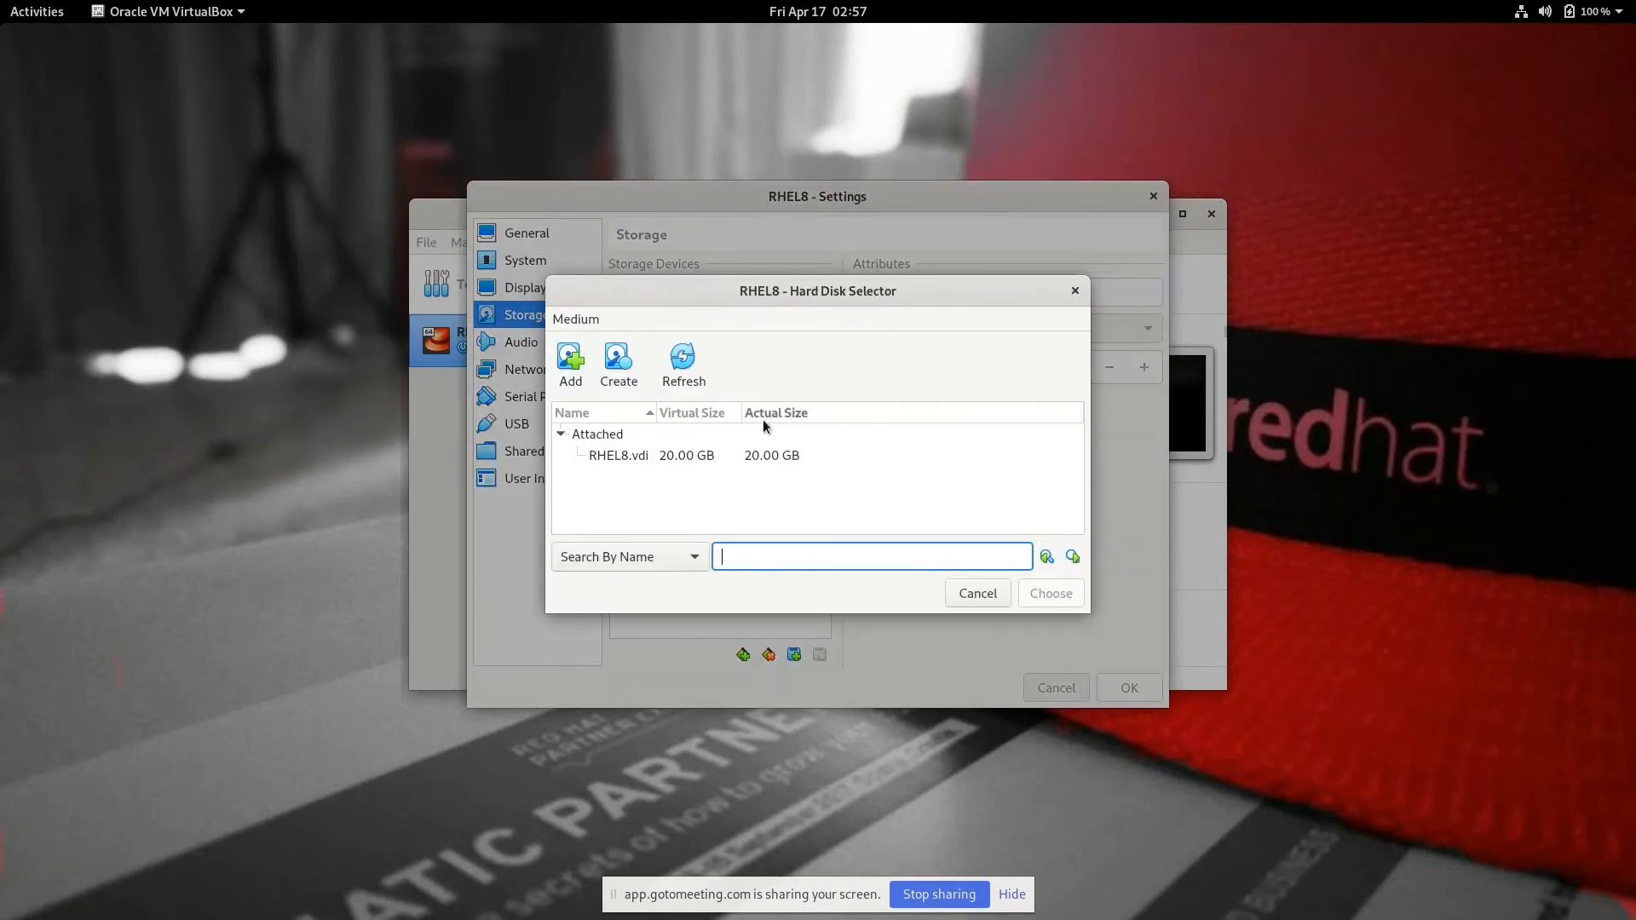
{"action": "left_click", "coordinate": [619, 355]}
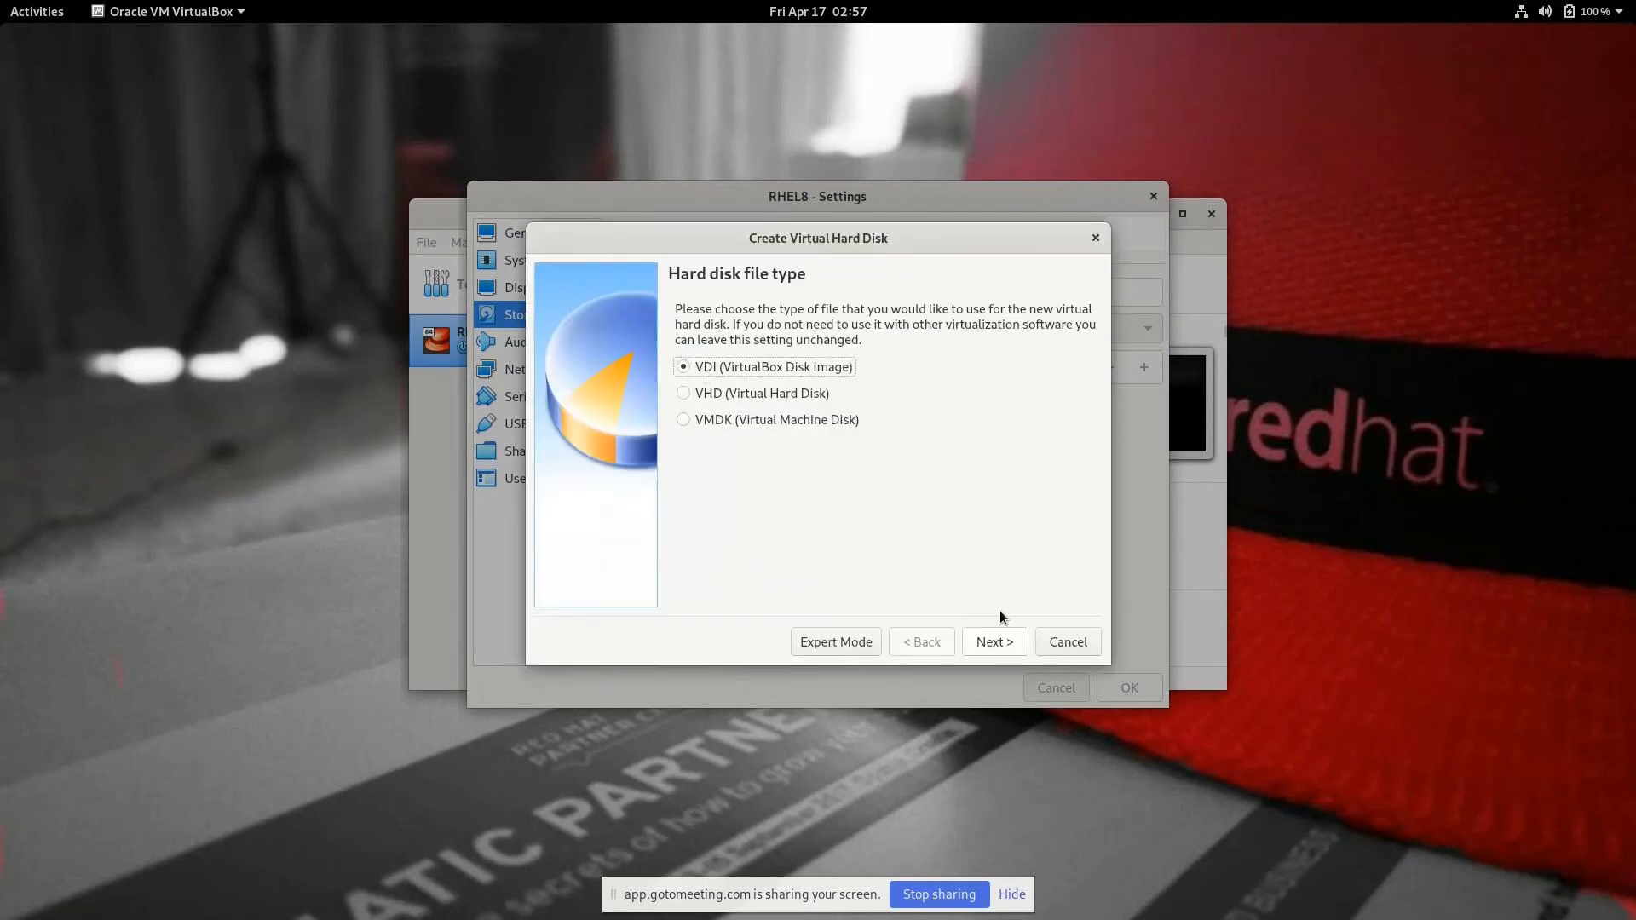
{"action": "left_click", "coordinate": [999, 645]}
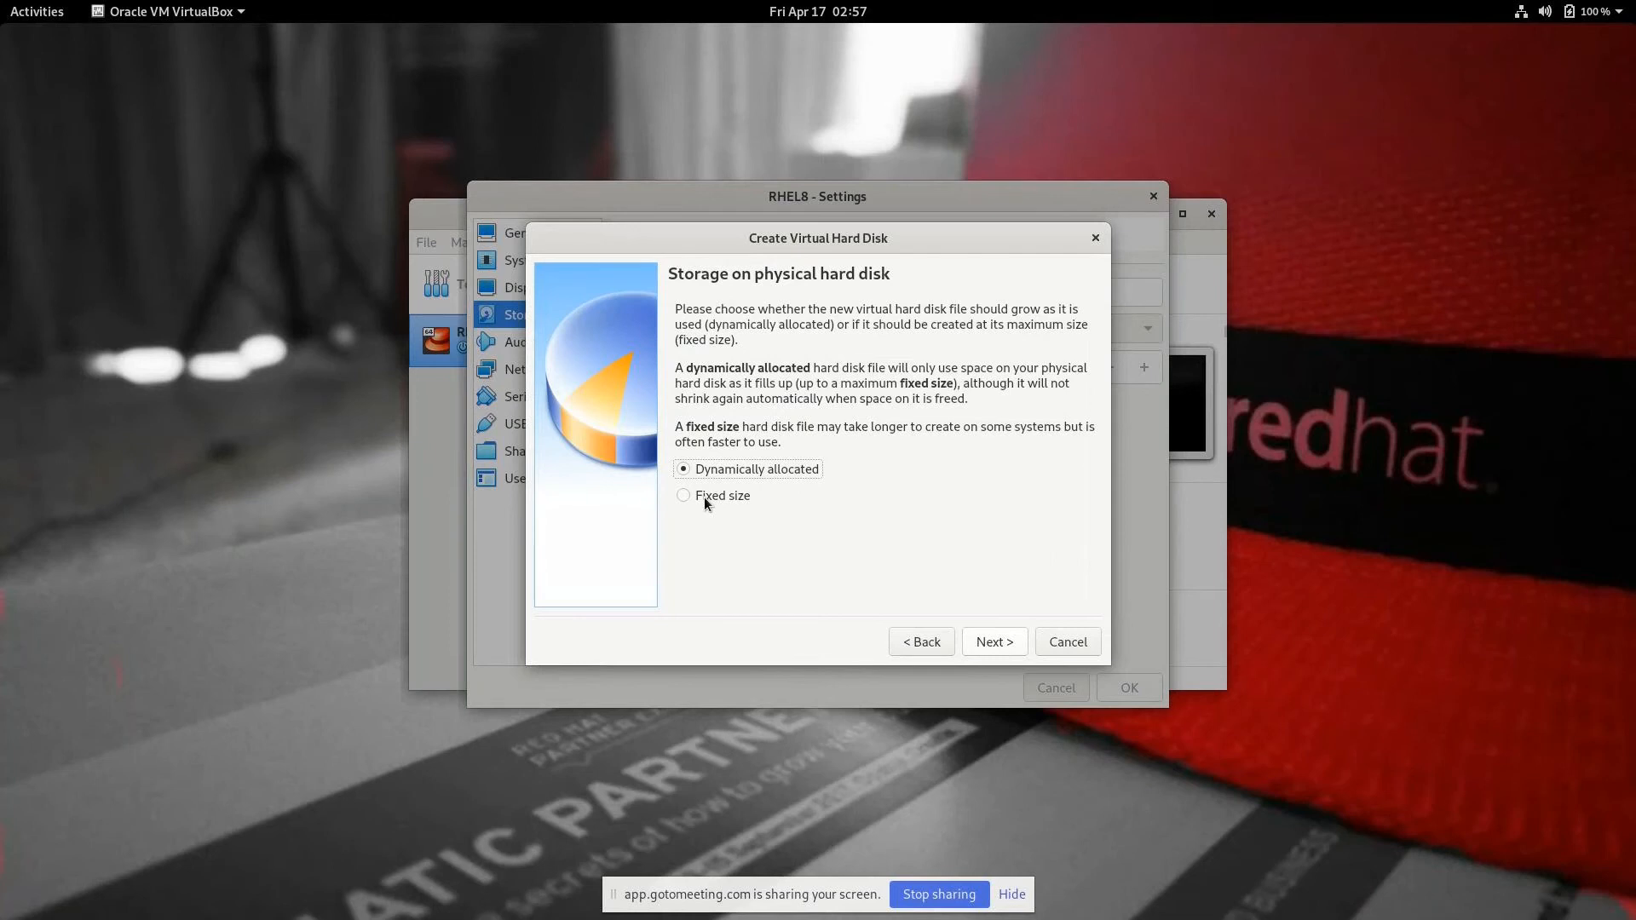
{"action": "left_click", "coordinate": [993, 644]}
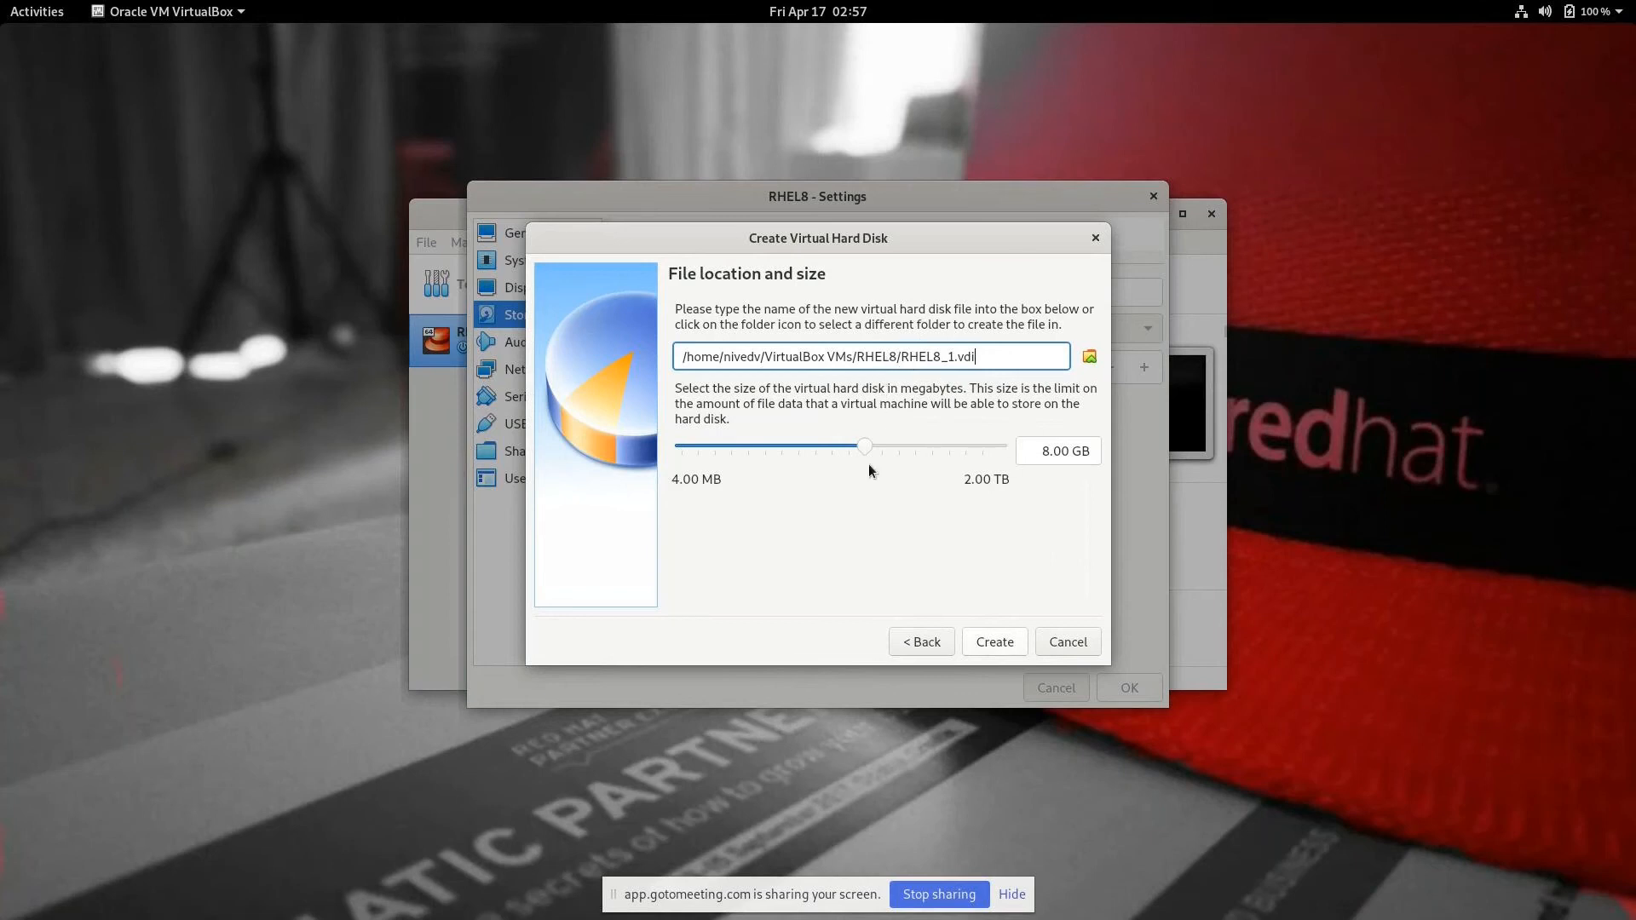
Set the new virtual disk's size to 10 GB, create RHEL8_1.vdi and attach it to the SATA controller
{"action": "left_click_drag", "start_coordinate": [862, 450], "coordinate": [865, 445]}
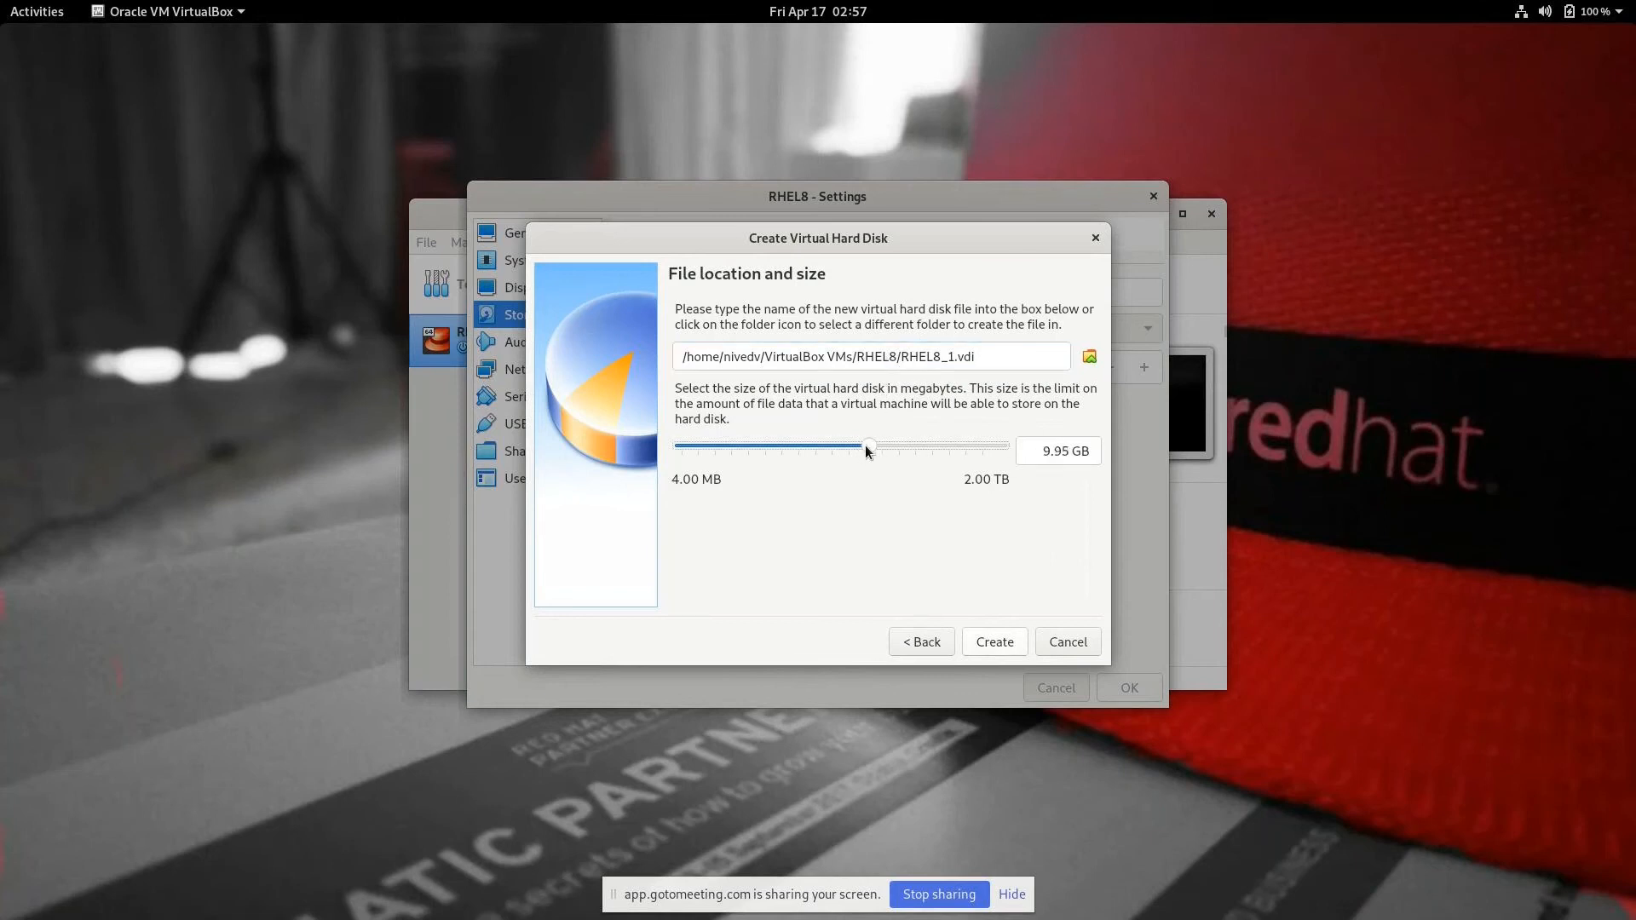
{"action": "left_click", "coordinate": [1072, 450]}
{"action": "double_click", "coordinate": [1064, 450]}
{"action": "type", "text": "10"}
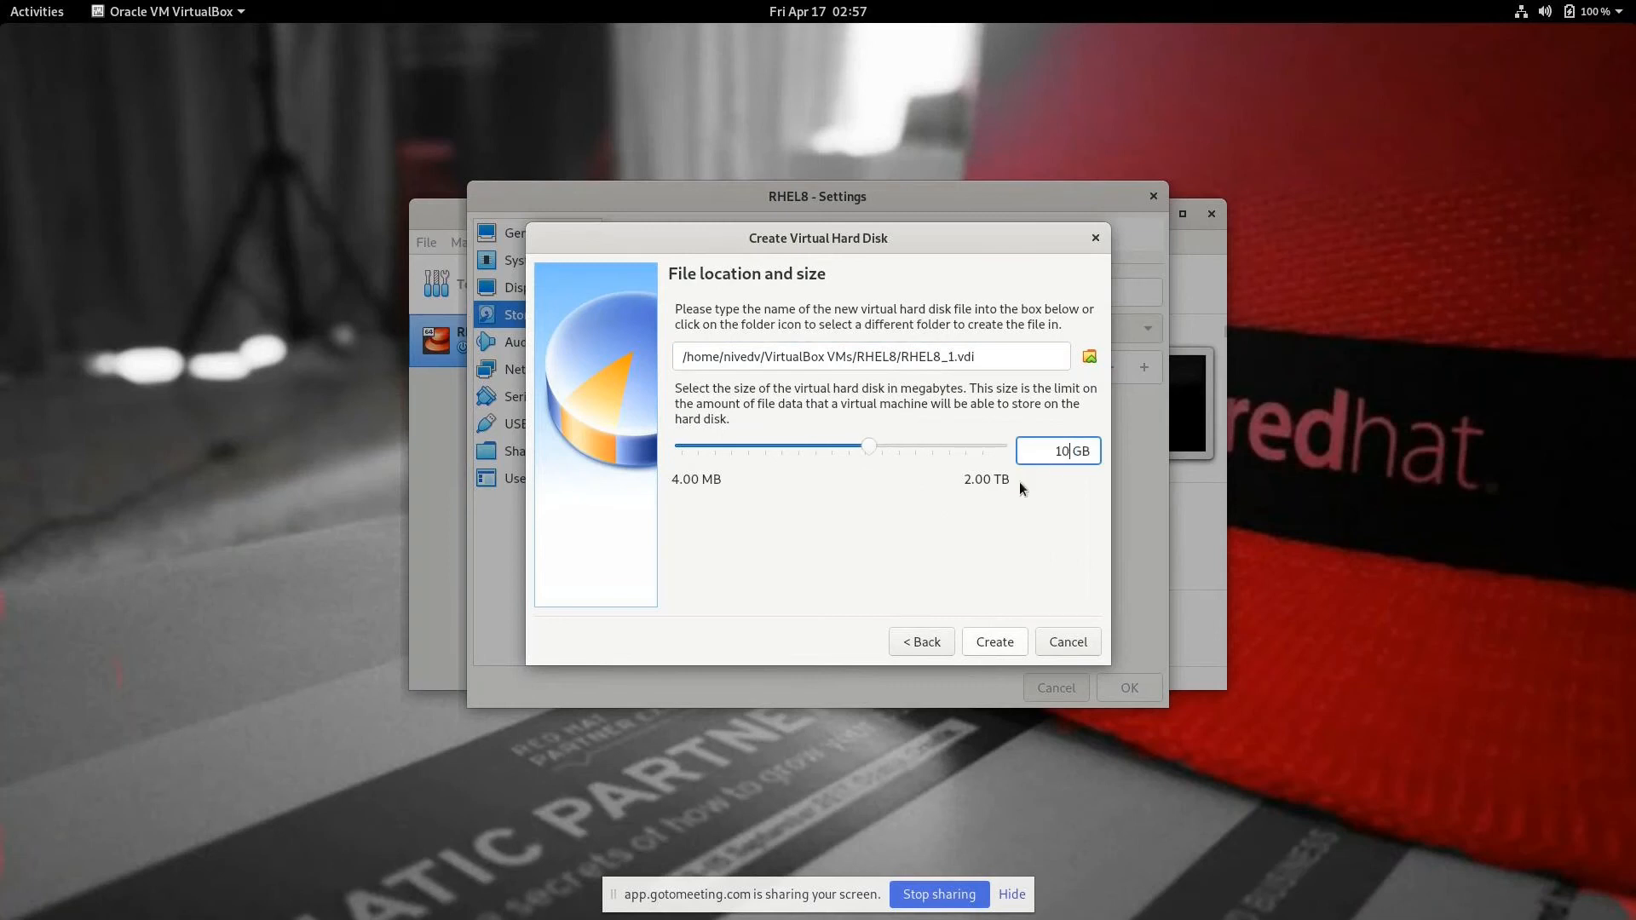
{"action": "left_click", "coordinate": [1006, 642]}
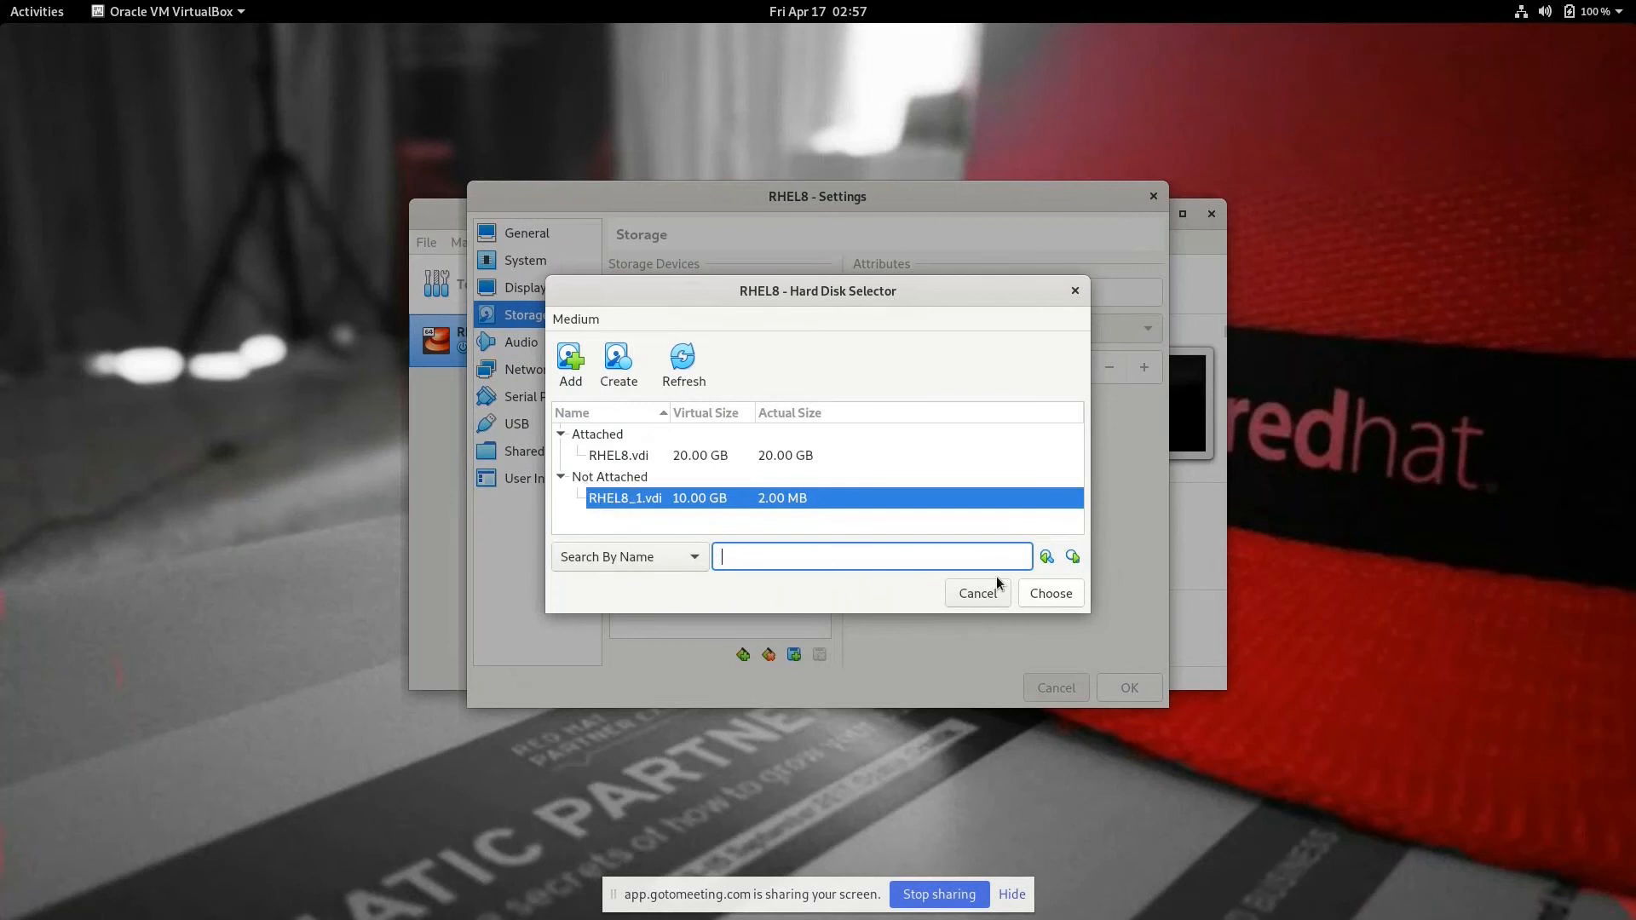
{"action": "left_click", "coordinate": [1048, 592]}
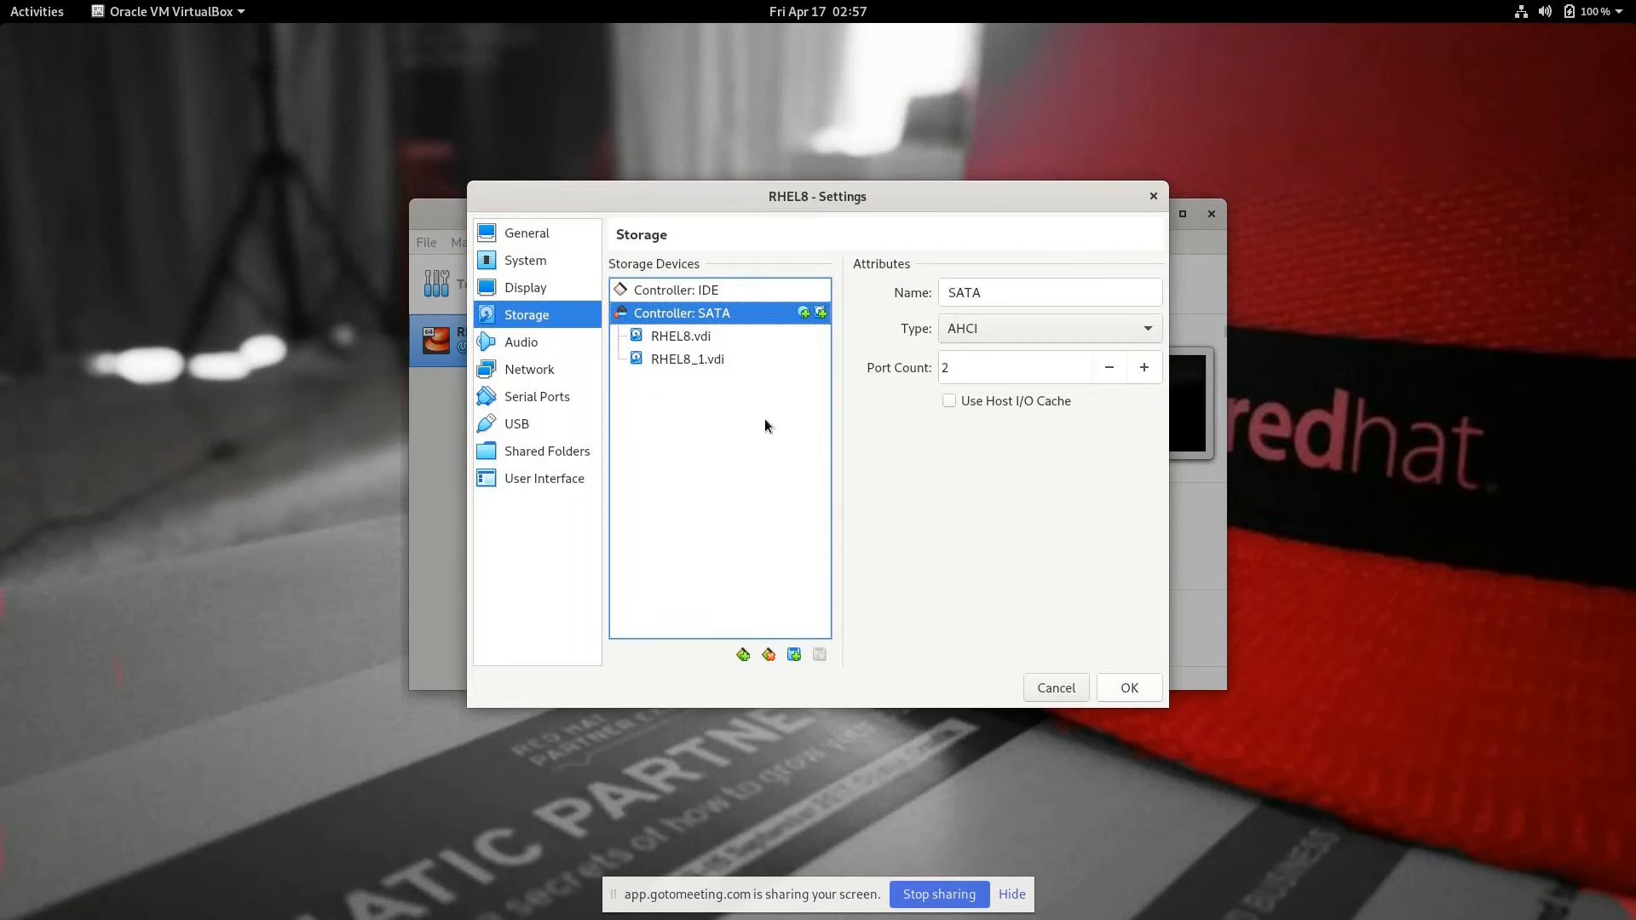
Enable network Adapter 2 for RHEL8, attach it to NAT and save the virtual machine's settings
{"action": "left_click", "coordinate": [539, 373]}
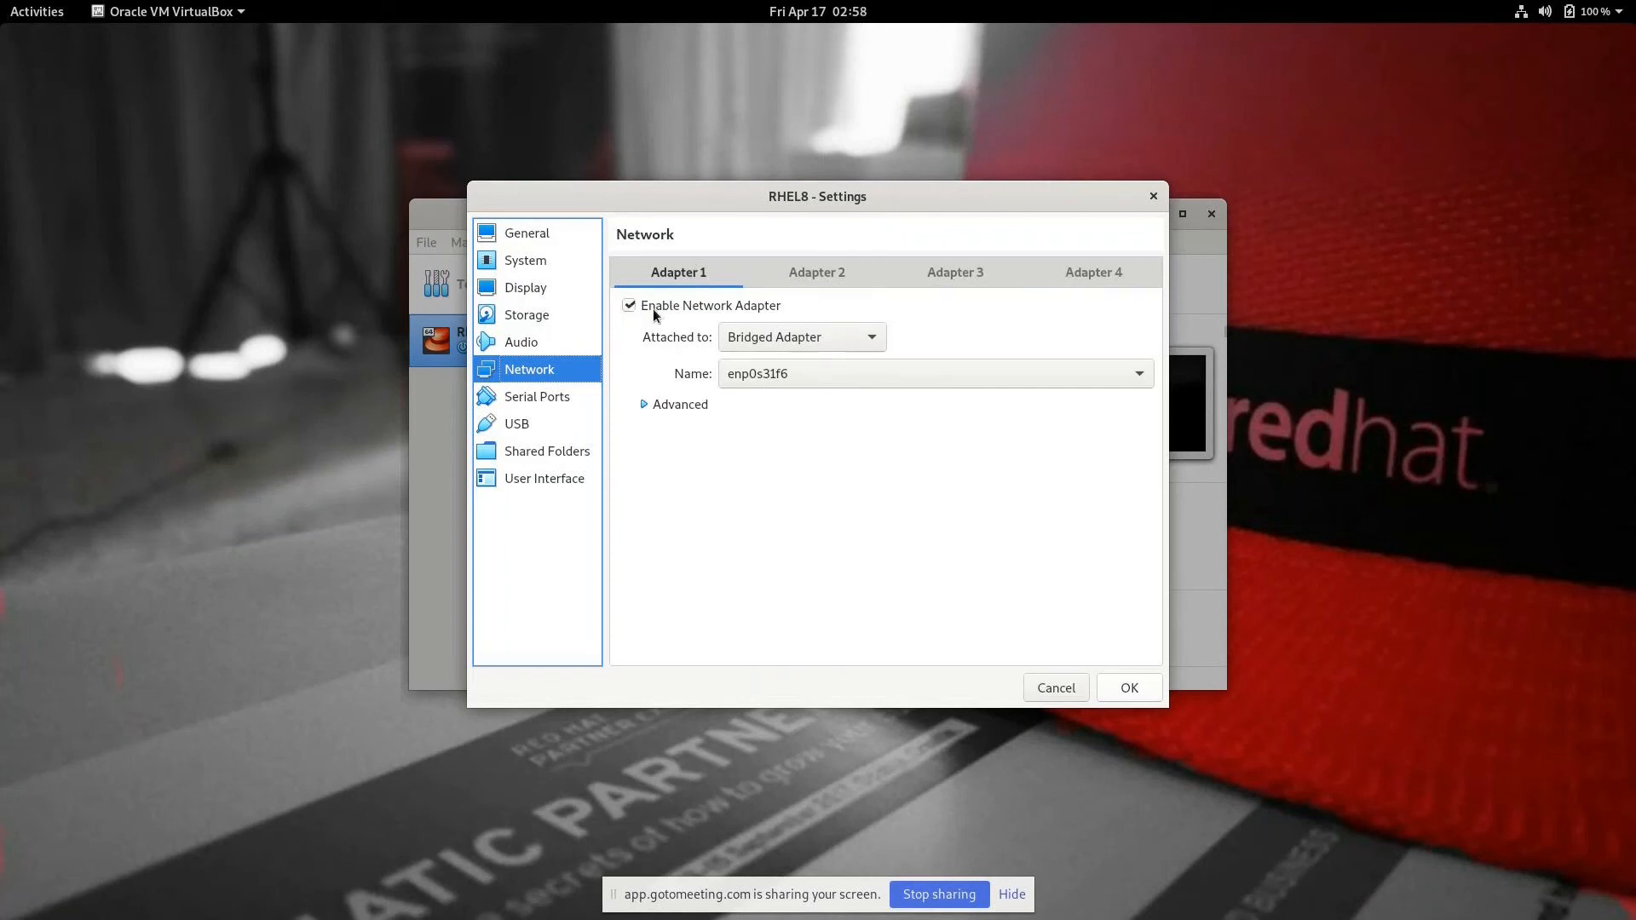
{"action": "left_click", "coordinate": [802, 274]}
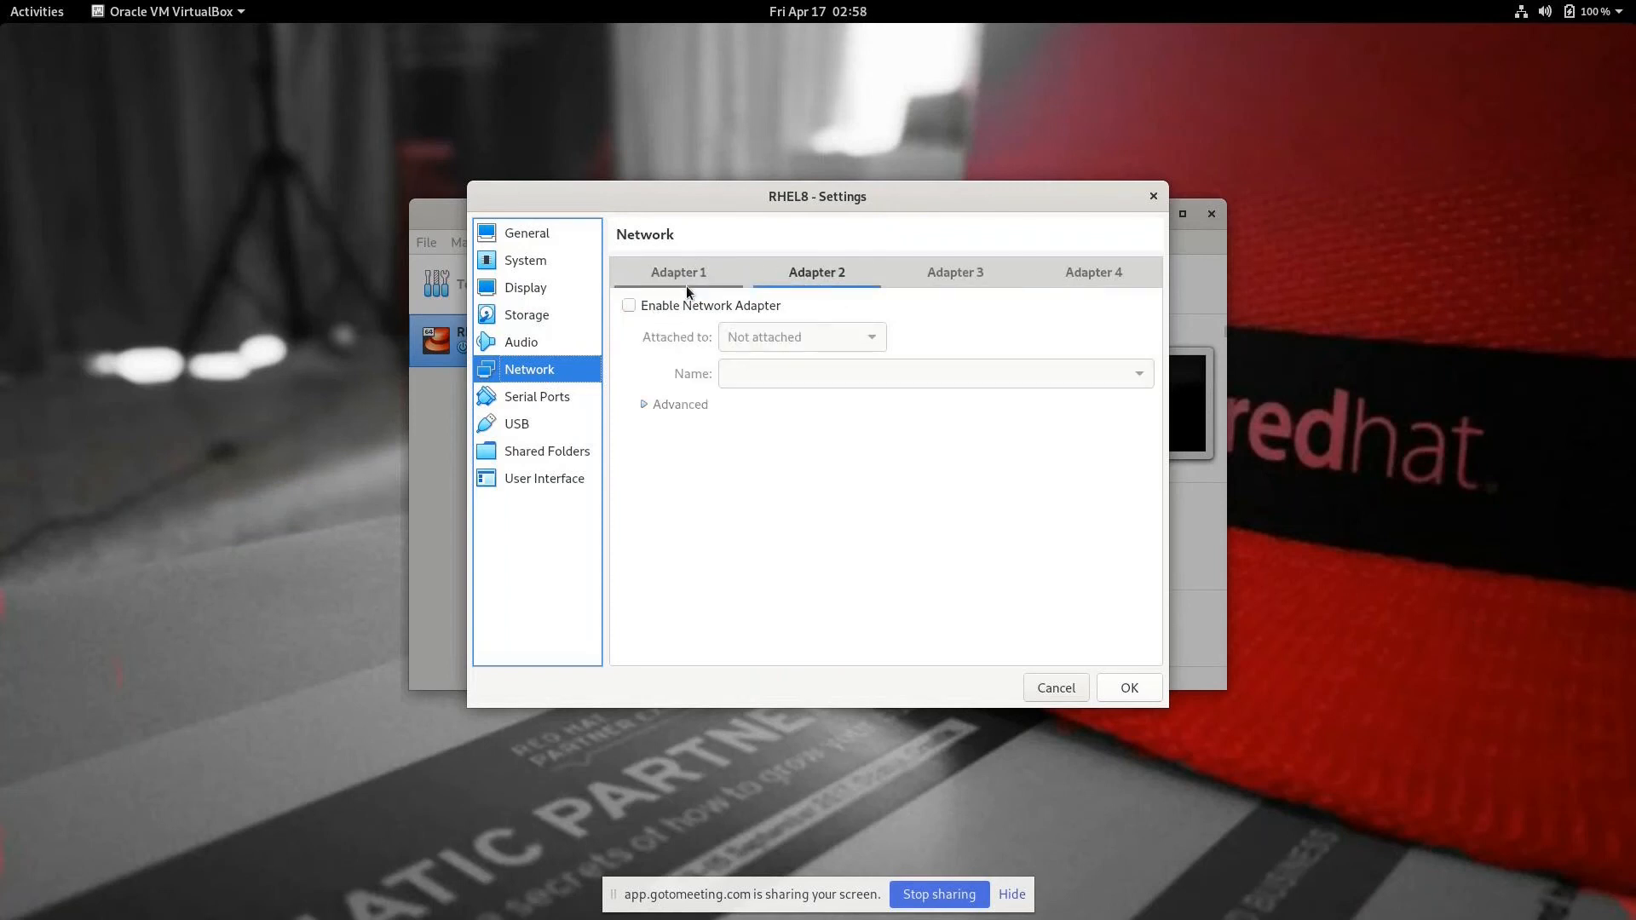
{"action": "left_click", "coordinate": [937, 271]}
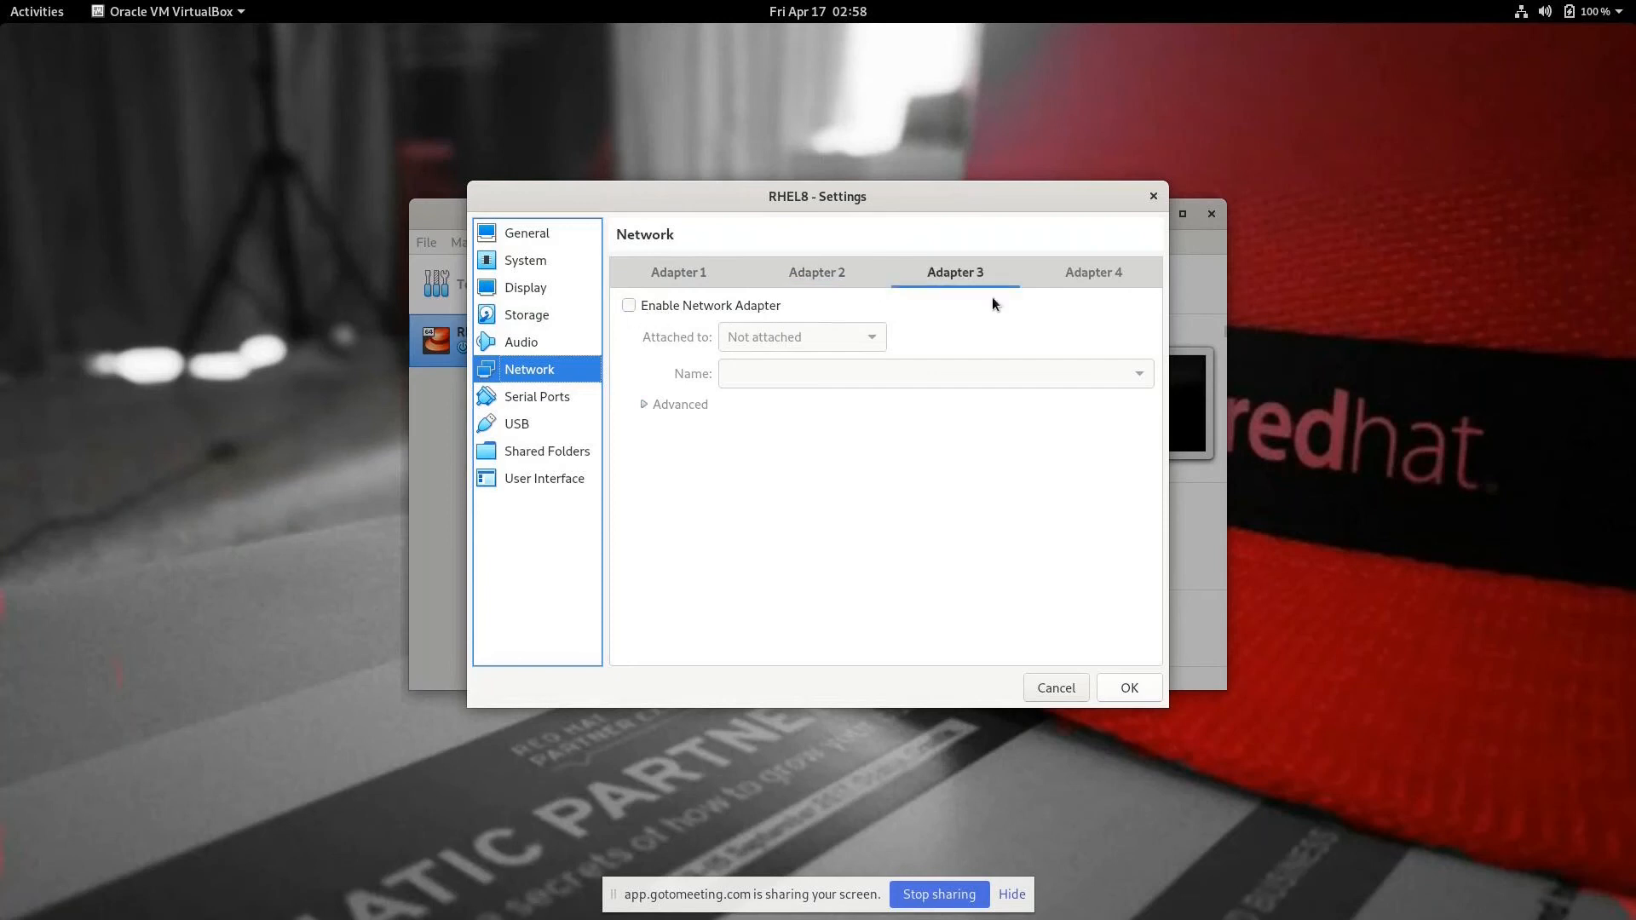
{"action": "left_click", "coordinate": [816, 276]}
{"action": "left_click", "coordinate": [627, 305]}
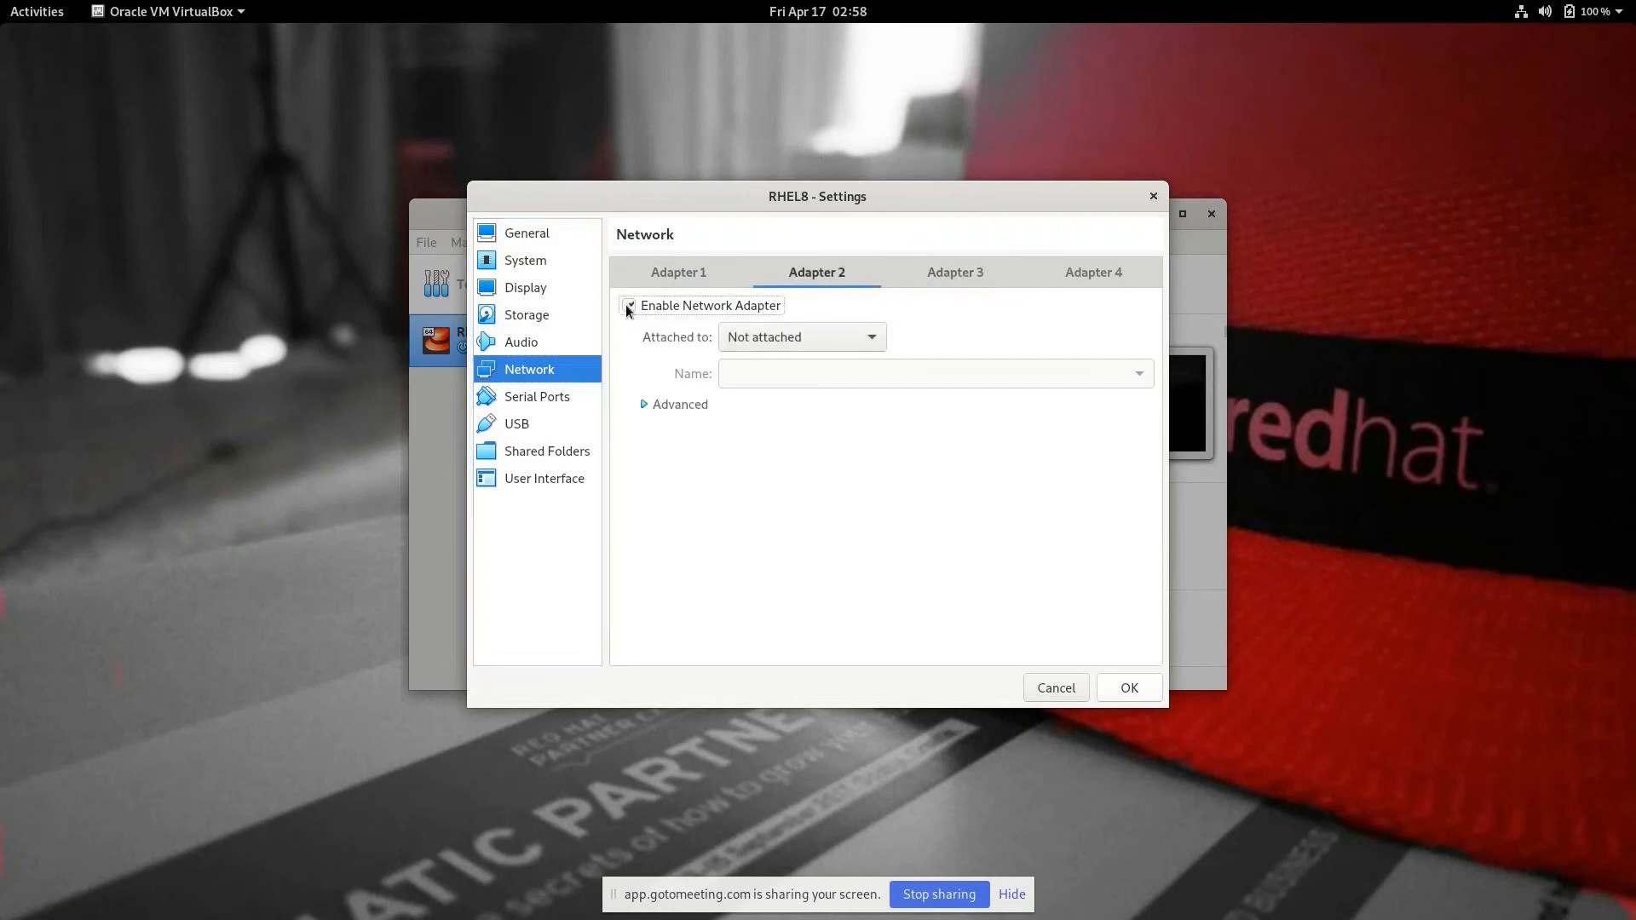
{"action": "left_click", "coordinate": [805, 336]}
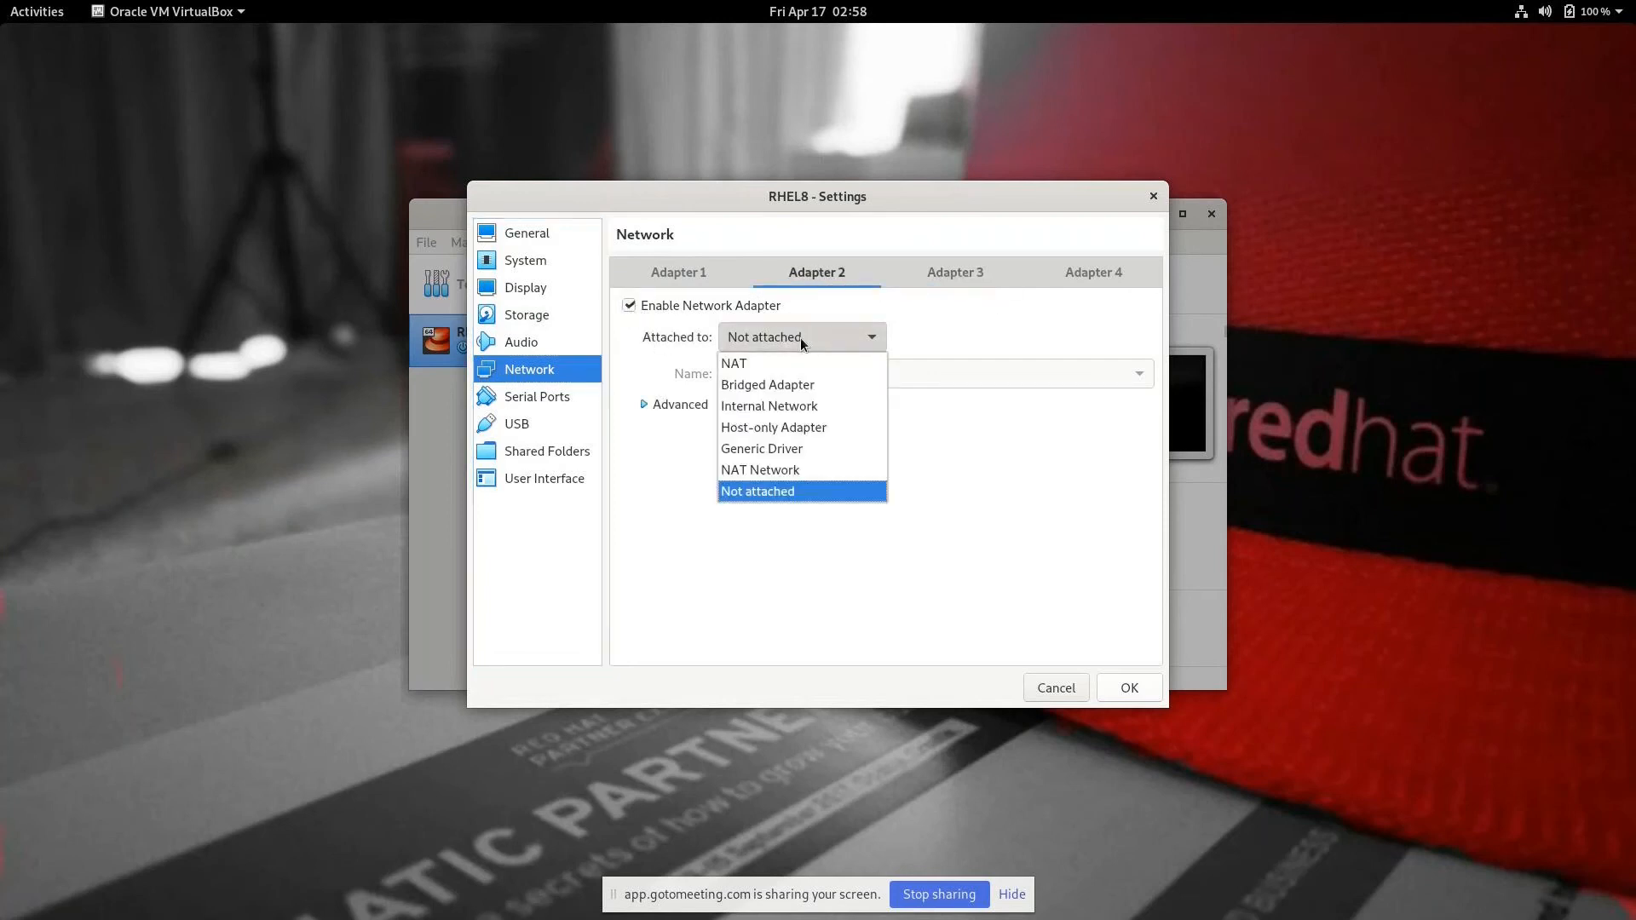
{"action": "left_click", "coordinate": [764, 367]}
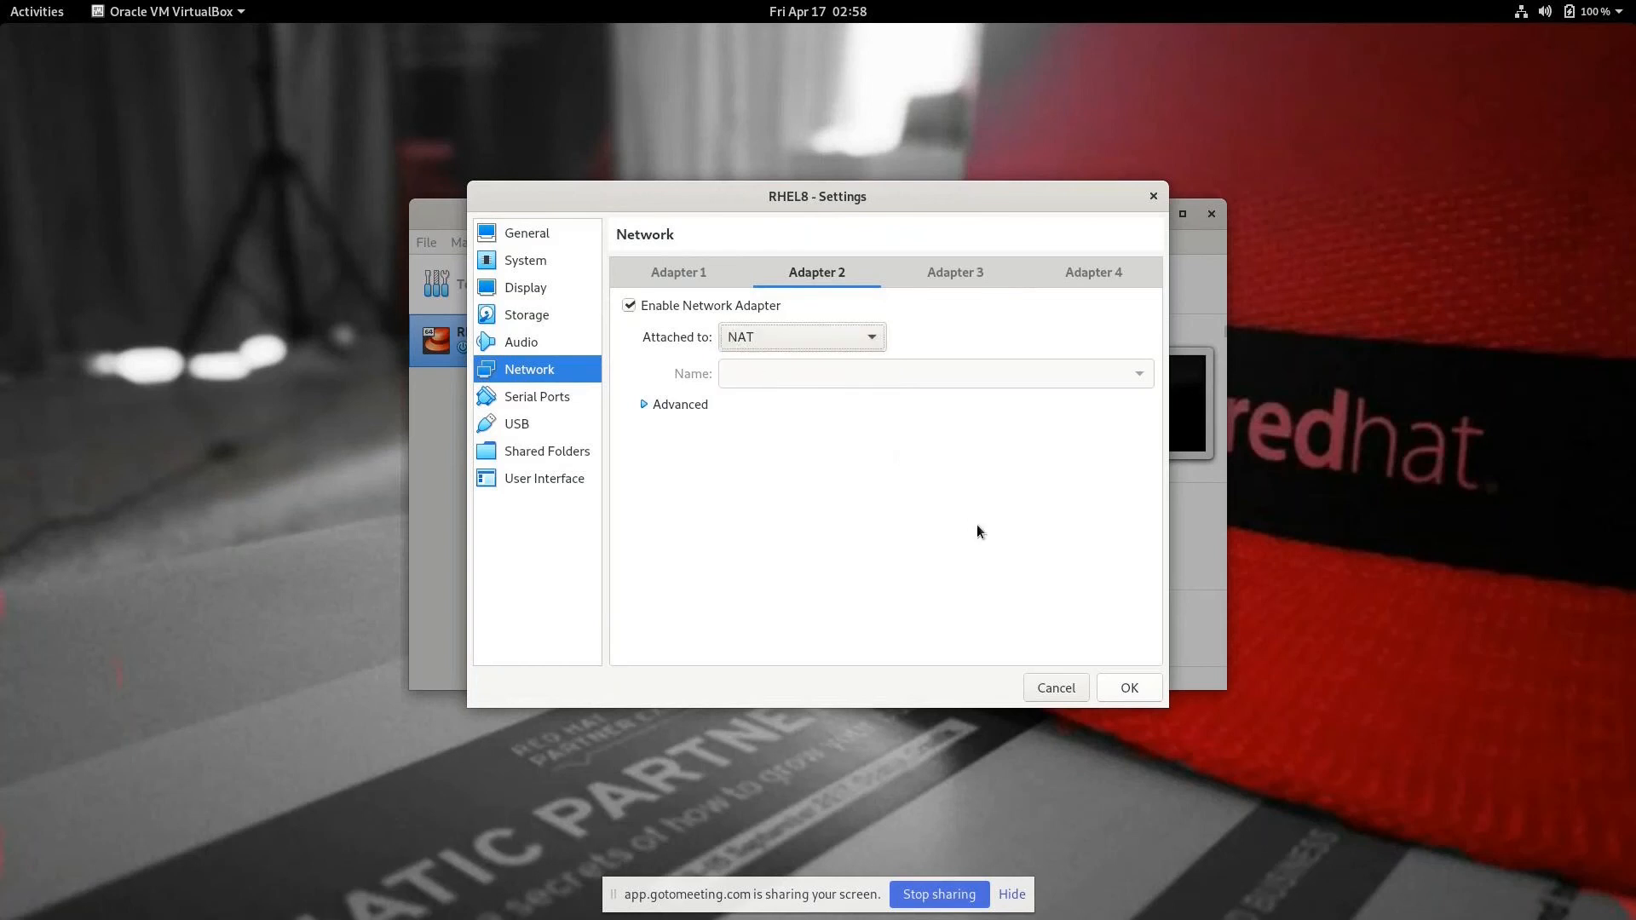
{"action": "left_click", "coordinate": [1123, 688]}
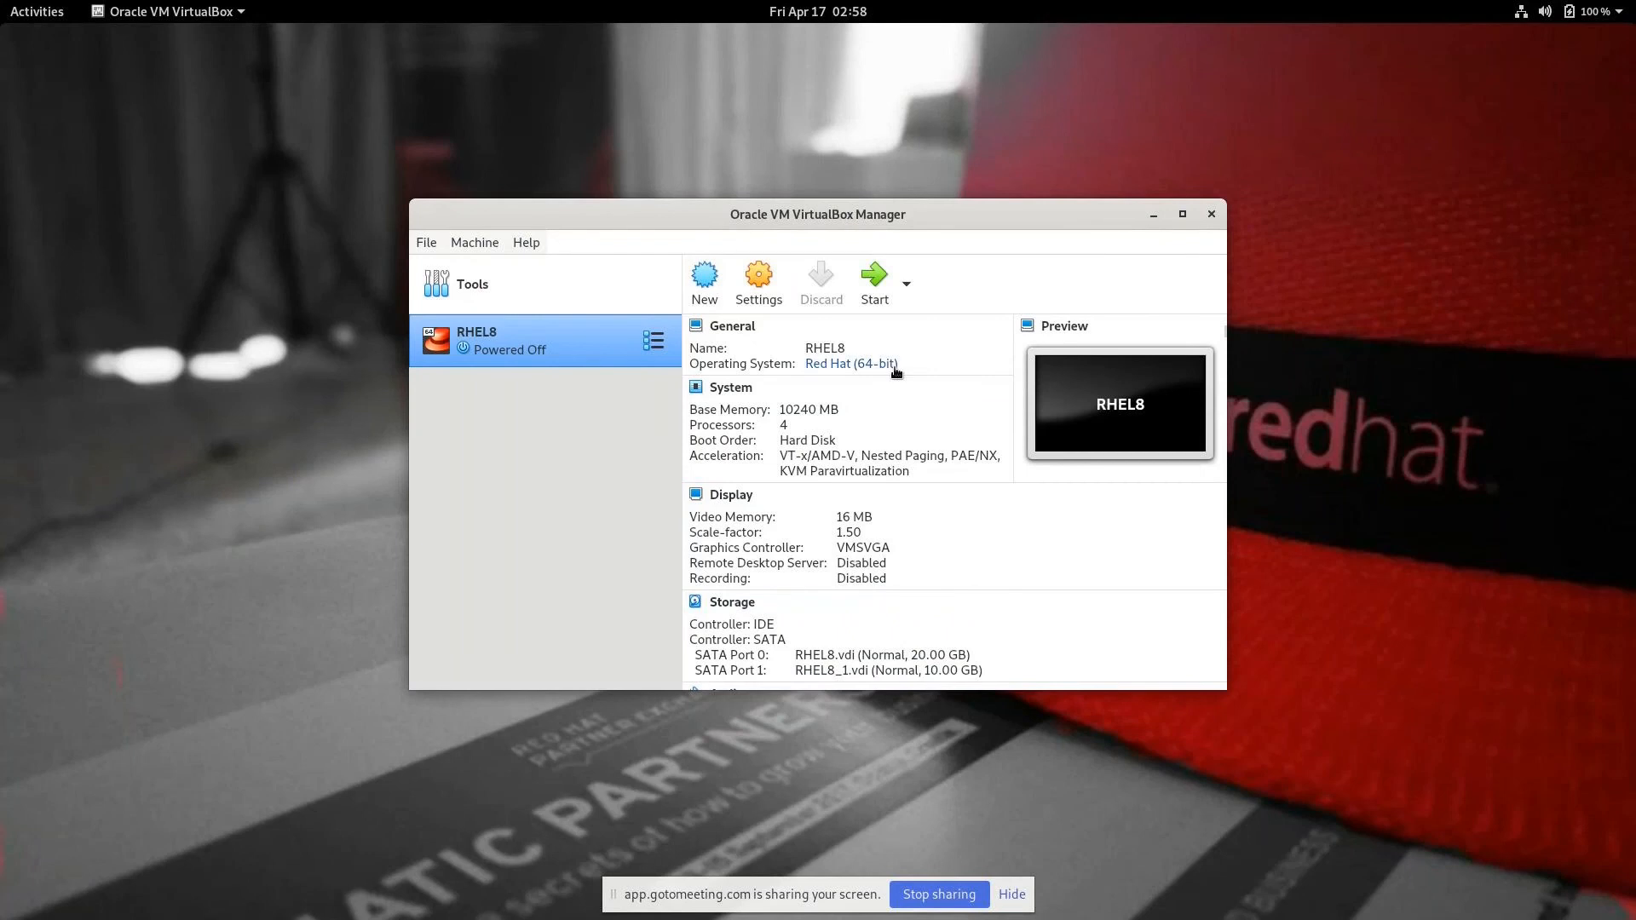
Start the RHEL8 virtual machine with the default boot entry, dismiss the notices and sign in with the account password
{"action": "left_click", "coordinate": [876, 294]}
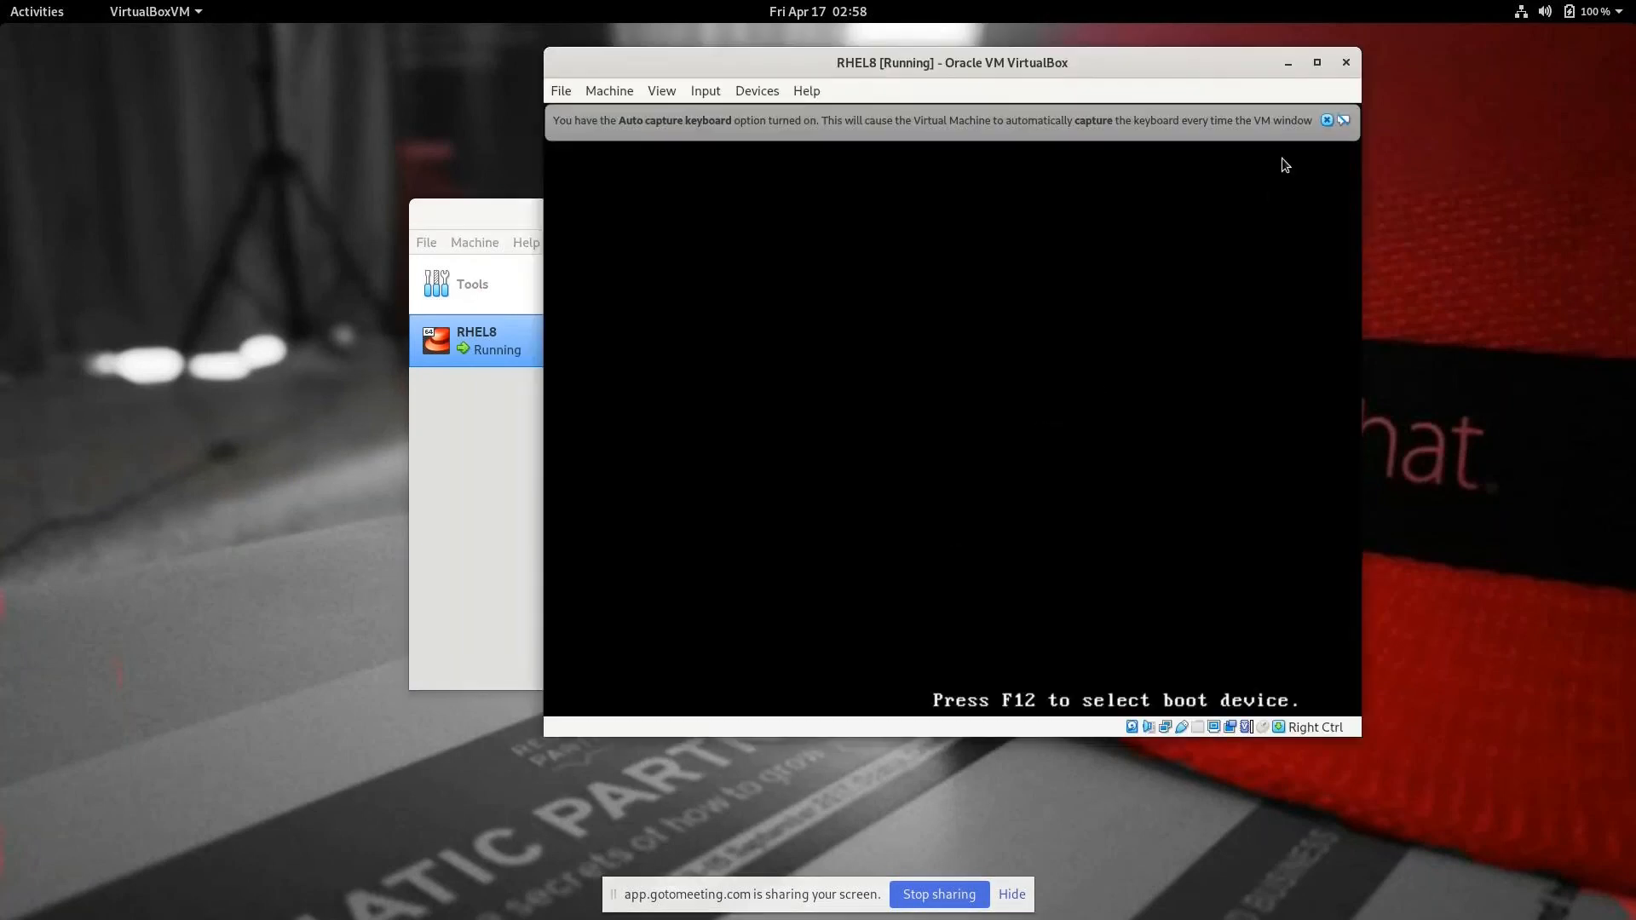
{"action": "left_click", "coordinate": [1325, 121]}
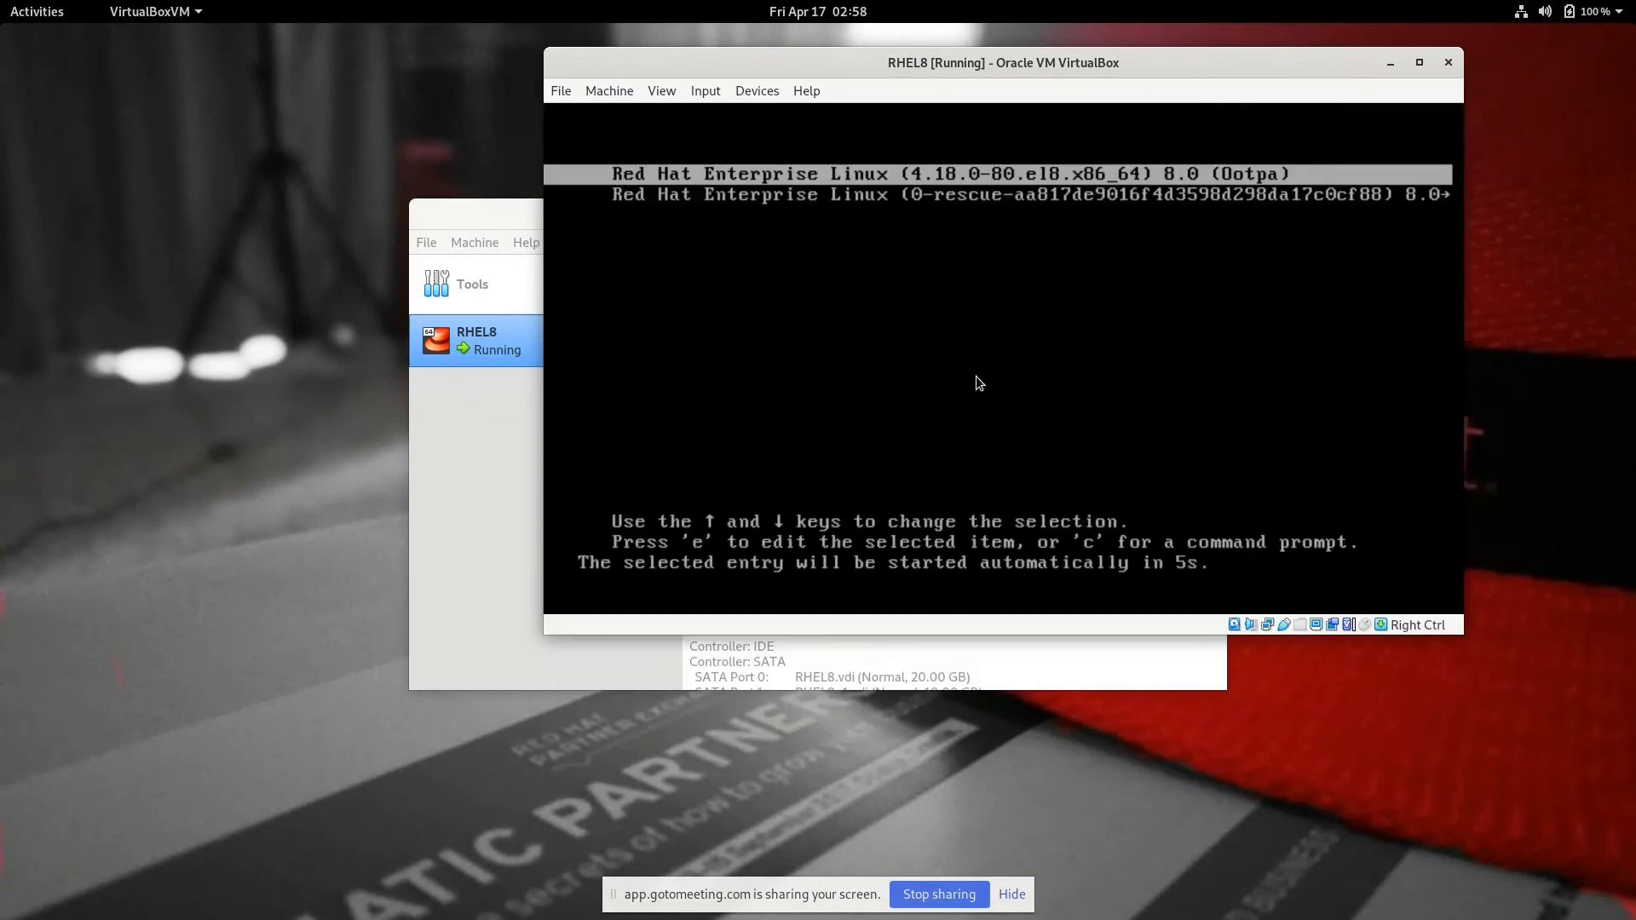
{"action": "key", "text": "Return"}
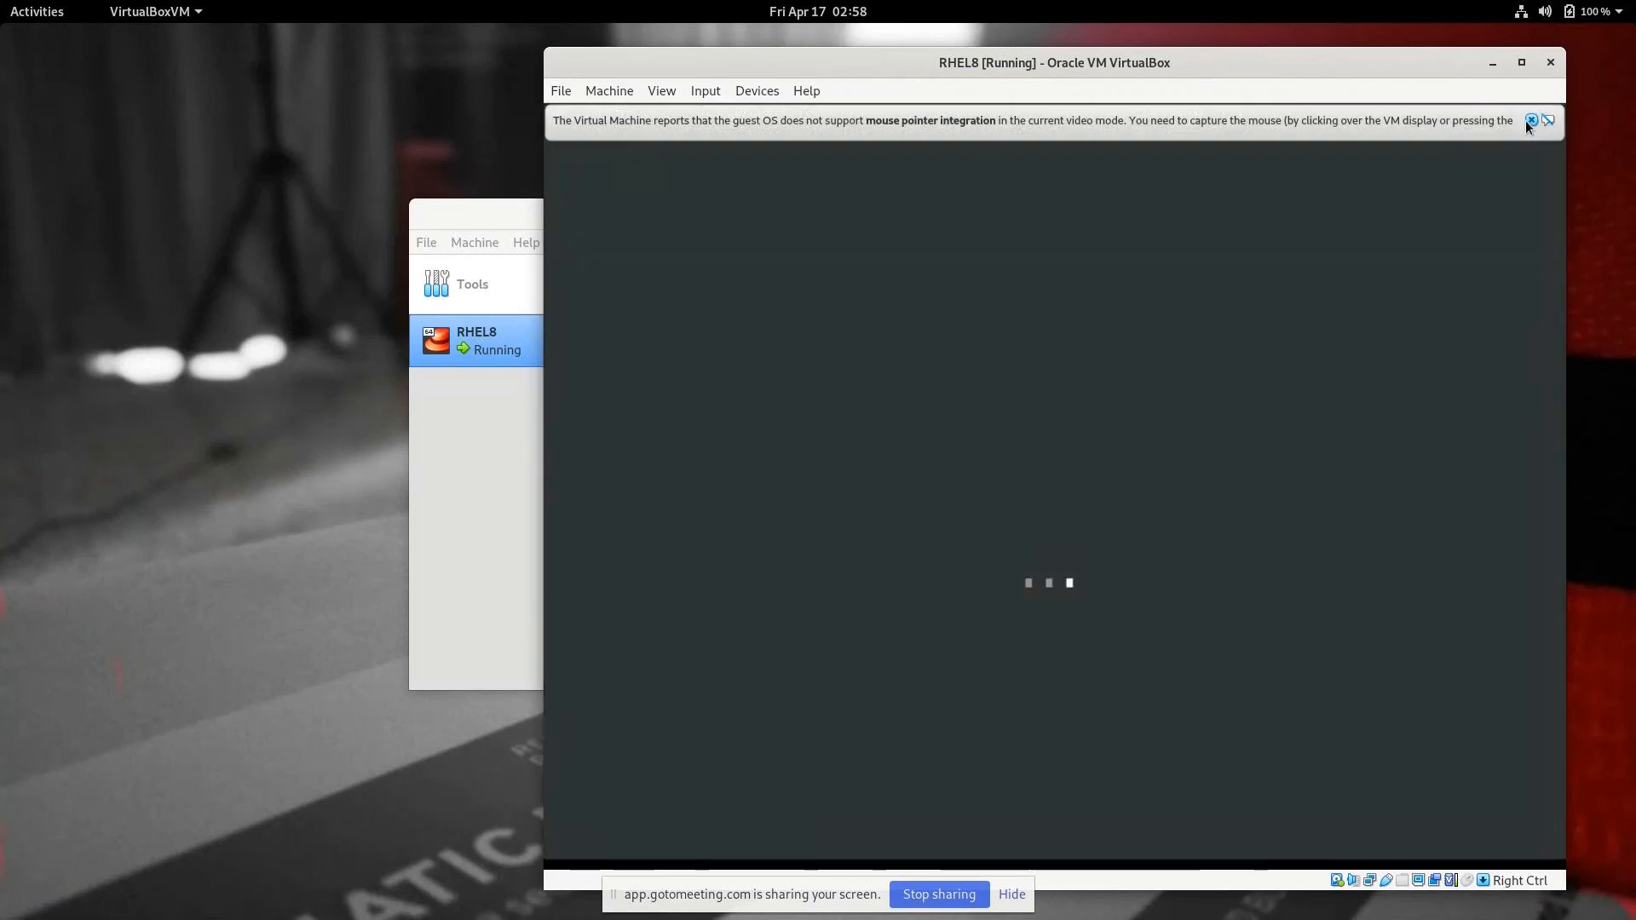
{"action": "left_click", "coordinate": [1528, 121]}
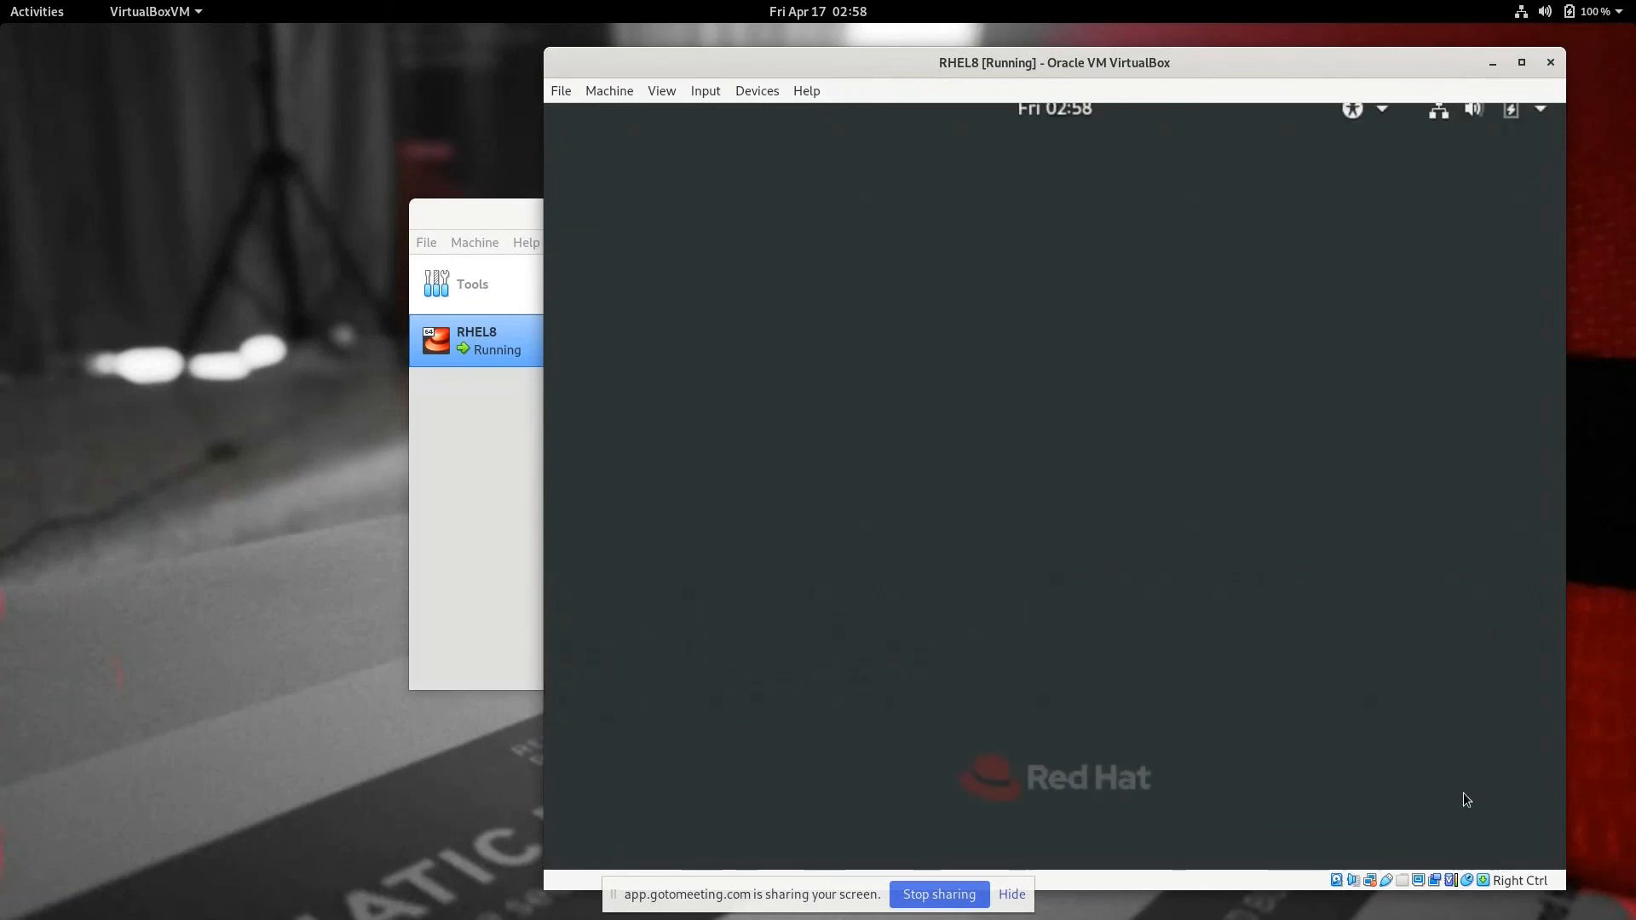
{"action": "key", "text": "Return"}
{"action": "type", "text": "******"}
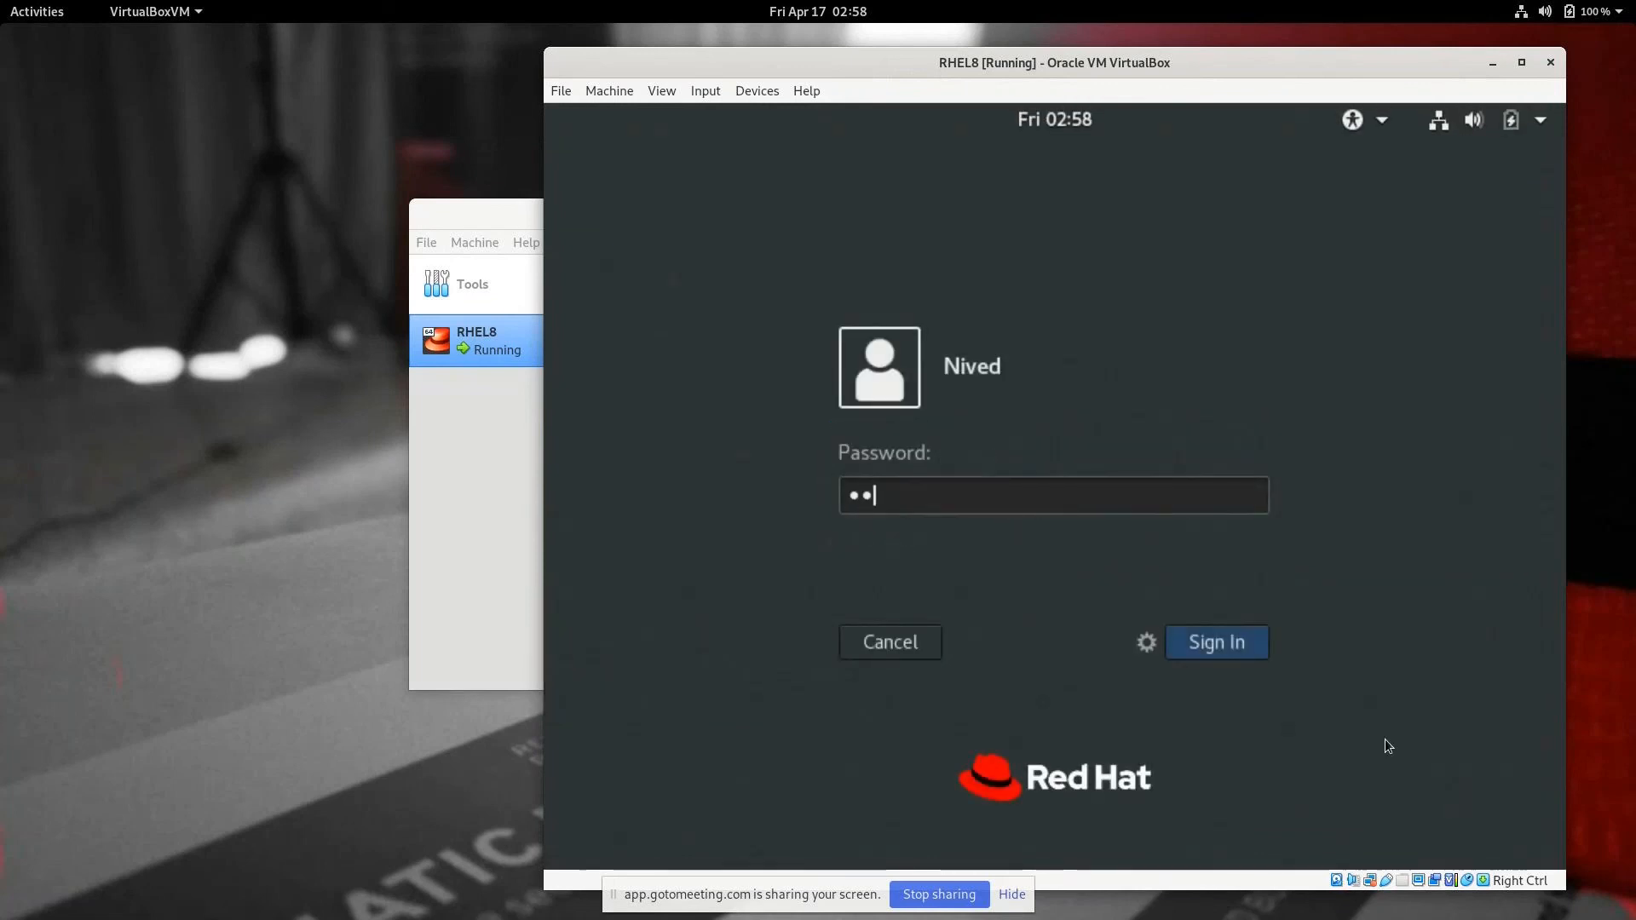
{"action": "key", "text": "Return"}
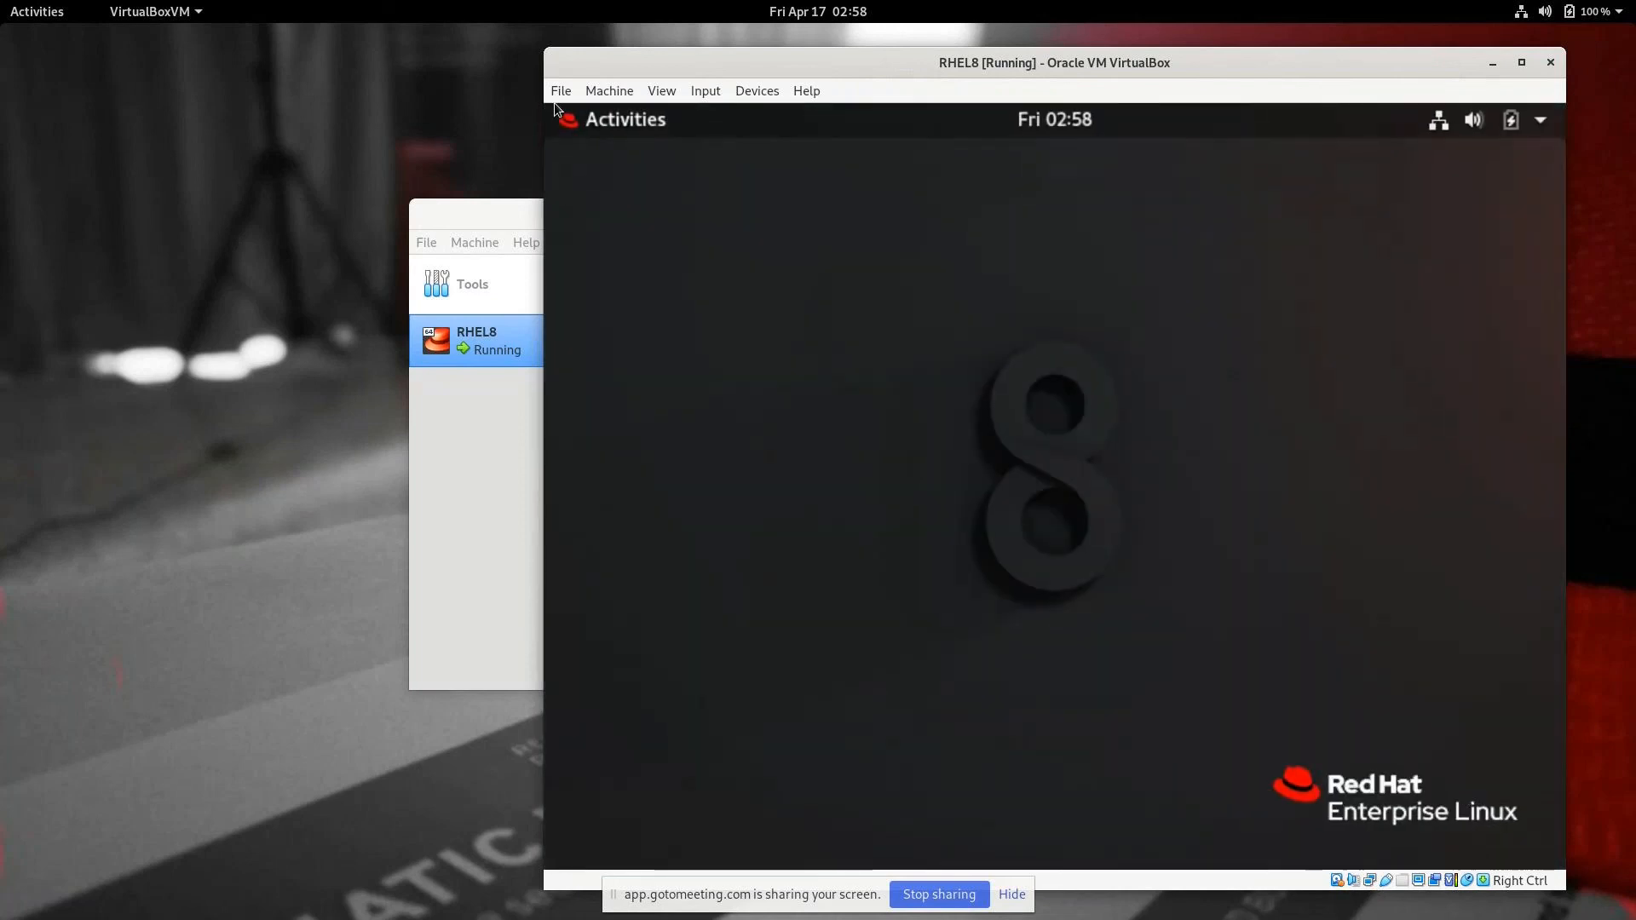
Open a terminal in the guest and list the block devices with lsblk to check the second disk and its size
{"action": "mouse_move", "coordinate": [554, 103]}
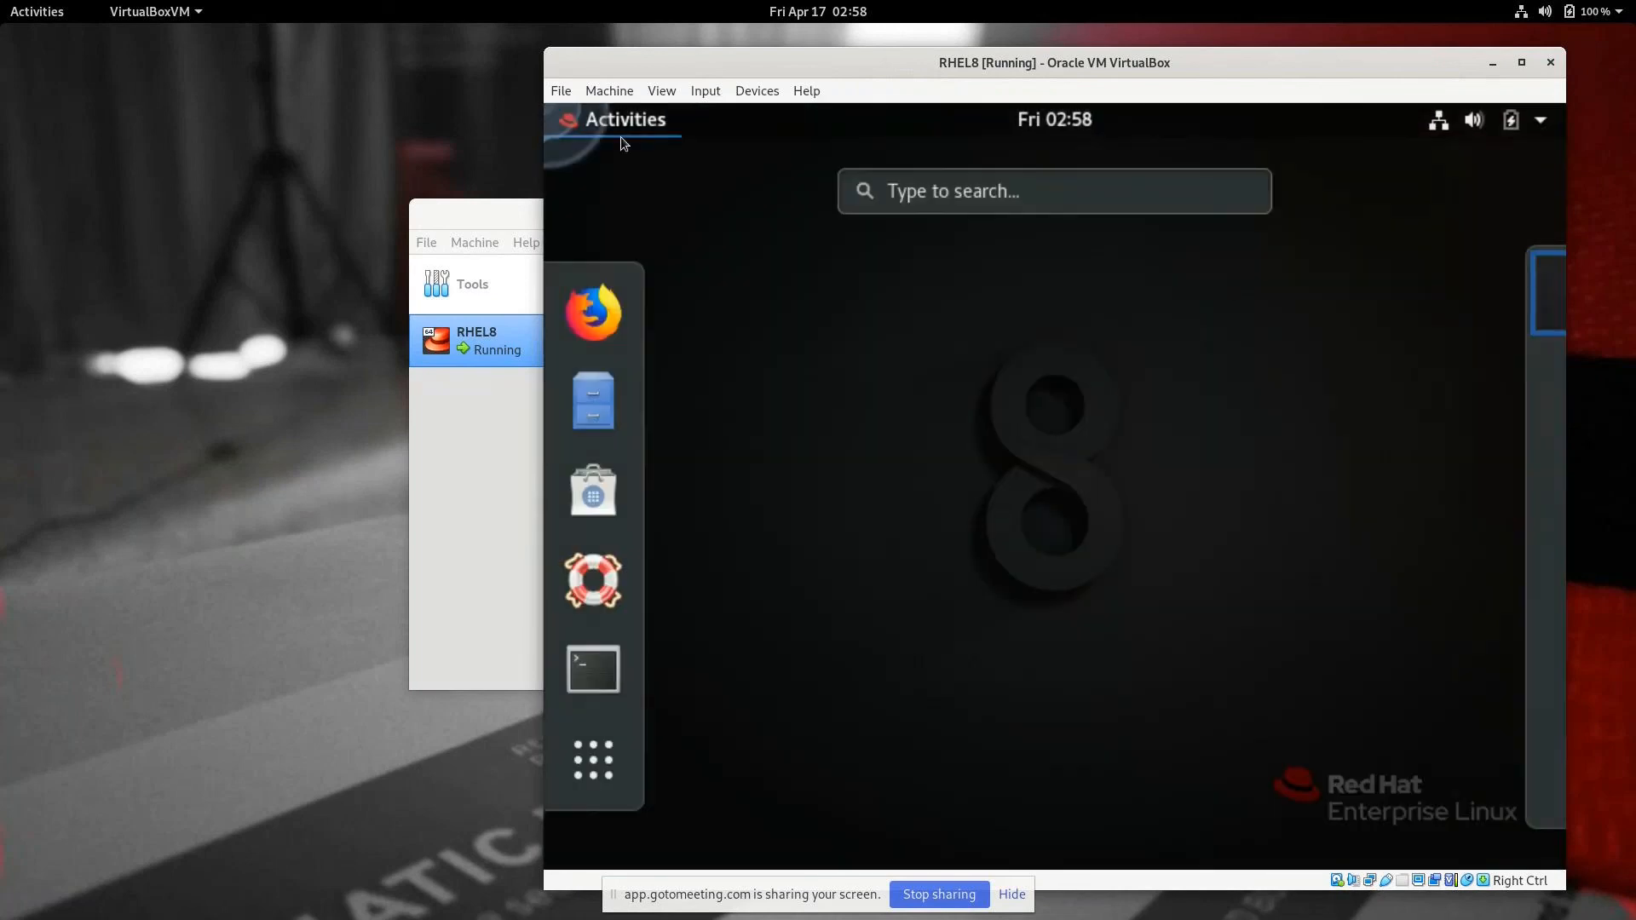
{"action": "left_click", "coordinate": [594, 669]}
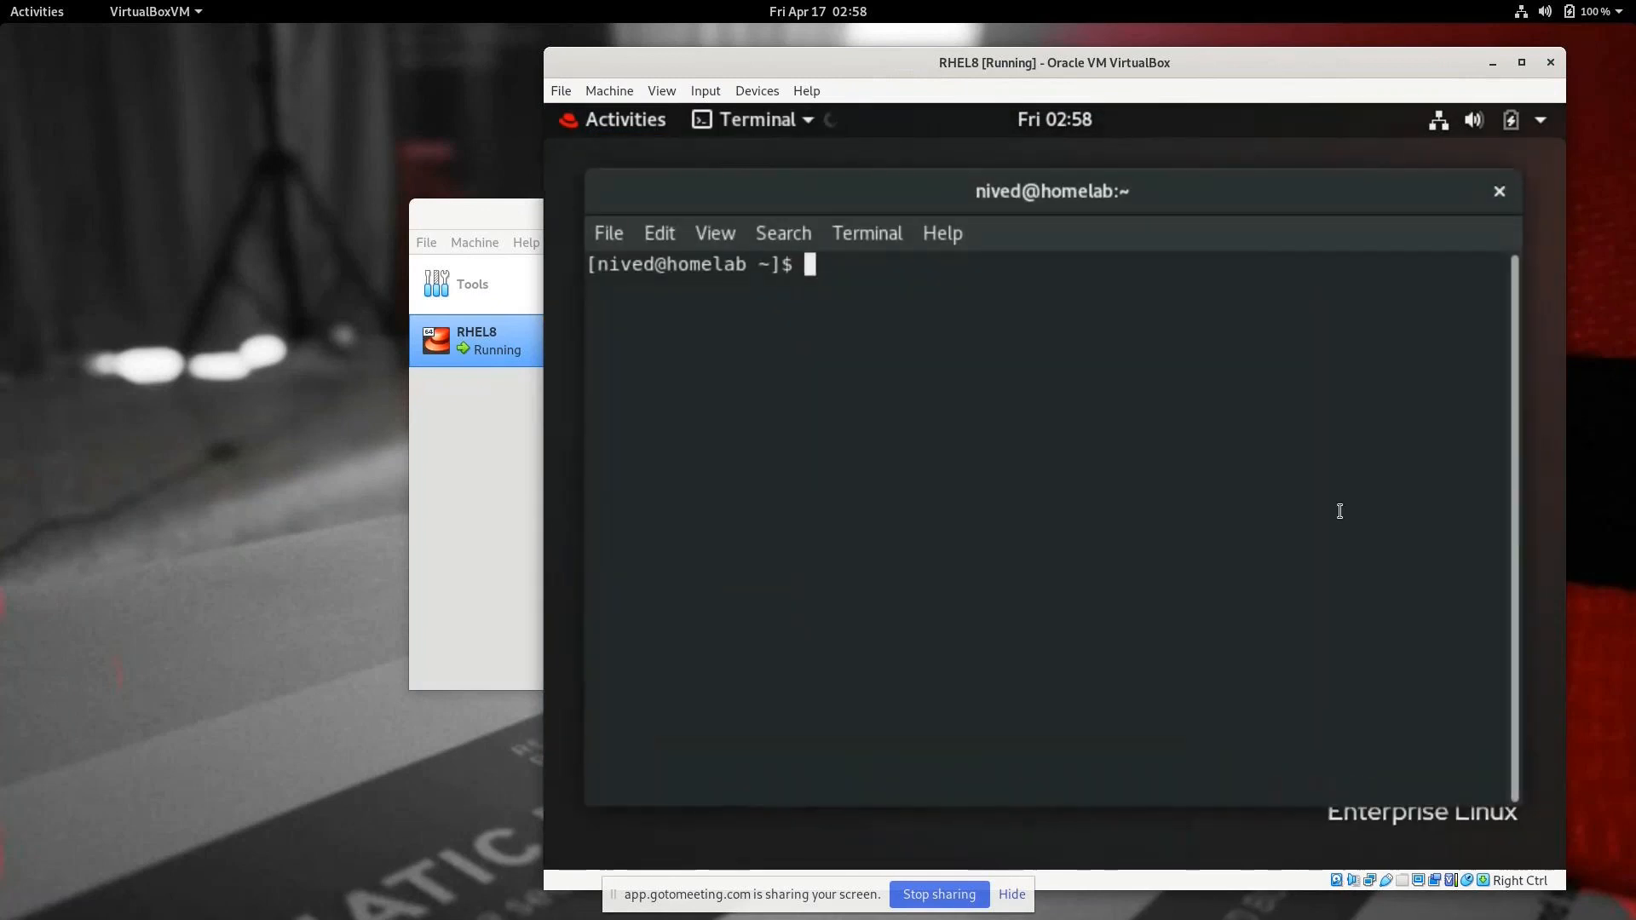
{"action": "type", "text": "lsblk"}
{"action": "key", "text": "Return"}
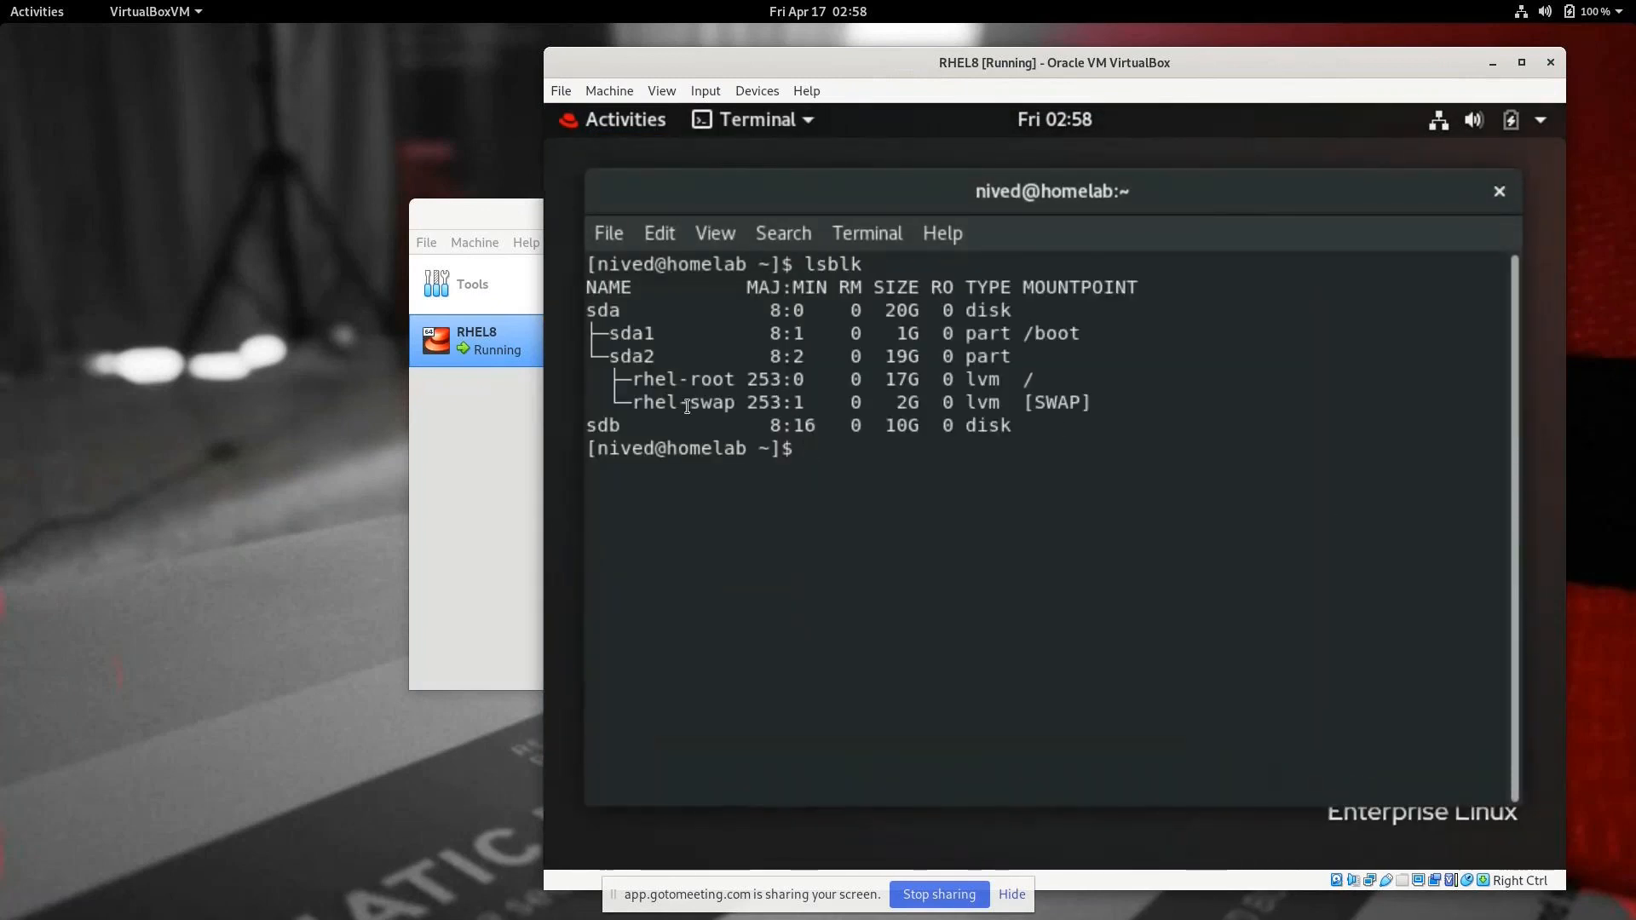
{"action": "double_click", "coordinate": [602, 426]}
{"action": "left_click_drag", "start_coordinate": [873, 424], "coordinate": [918, 423]}
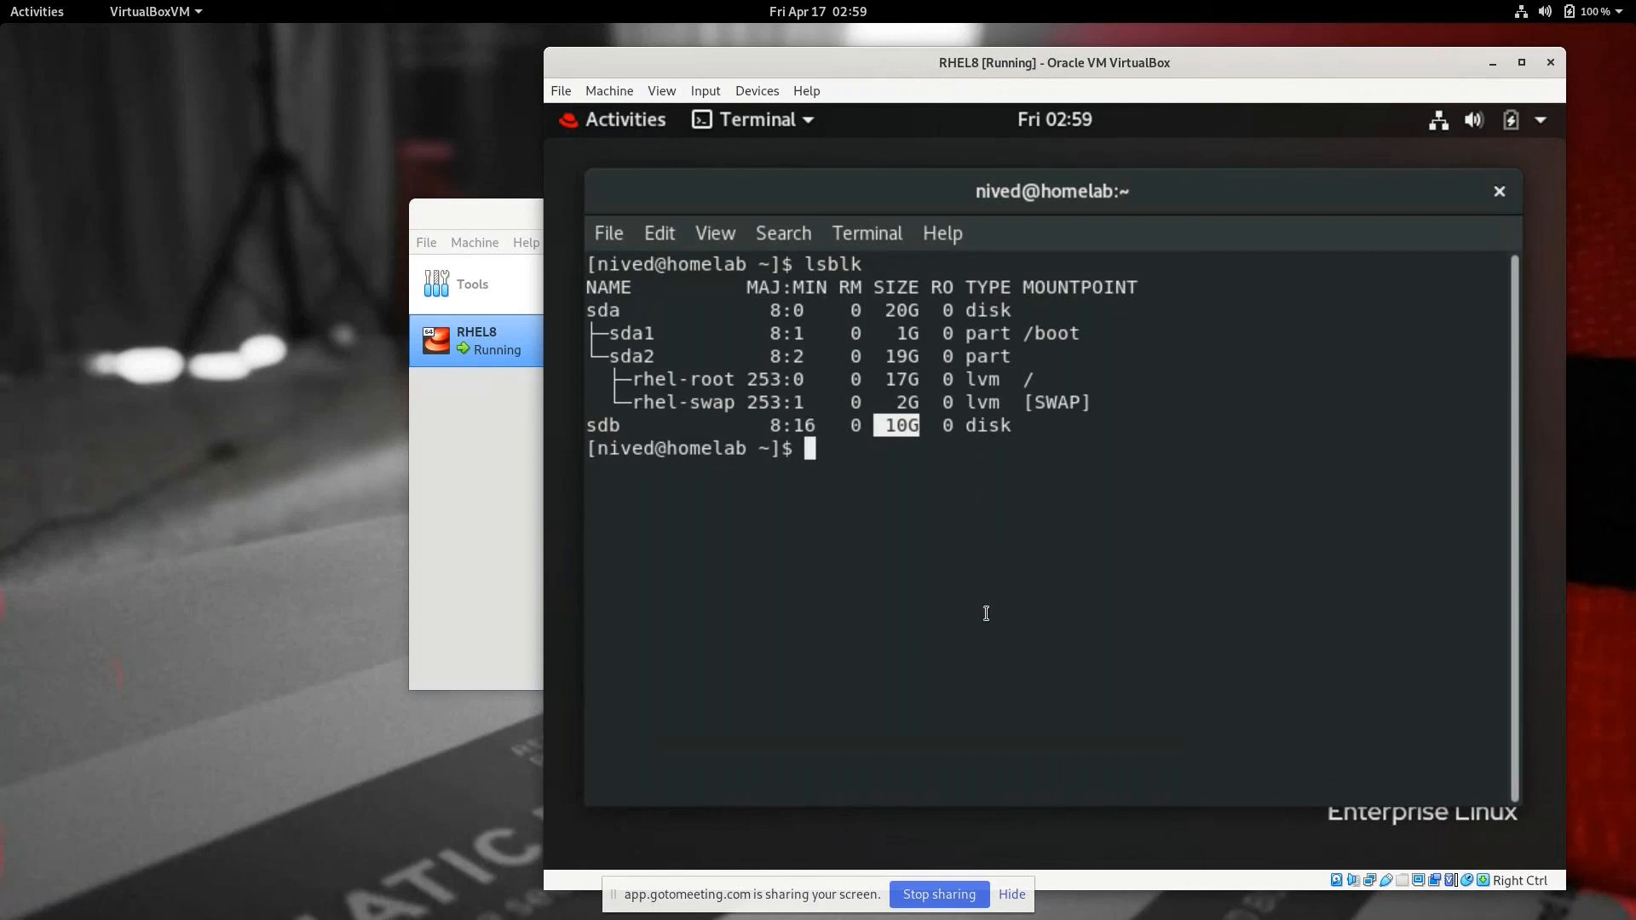
Clear the terminal and run ifconfig | less to check the second network interface
{"action": "key", "text": "ctrl+l"}
{"action": "type", "text": "ifconfig | less"}
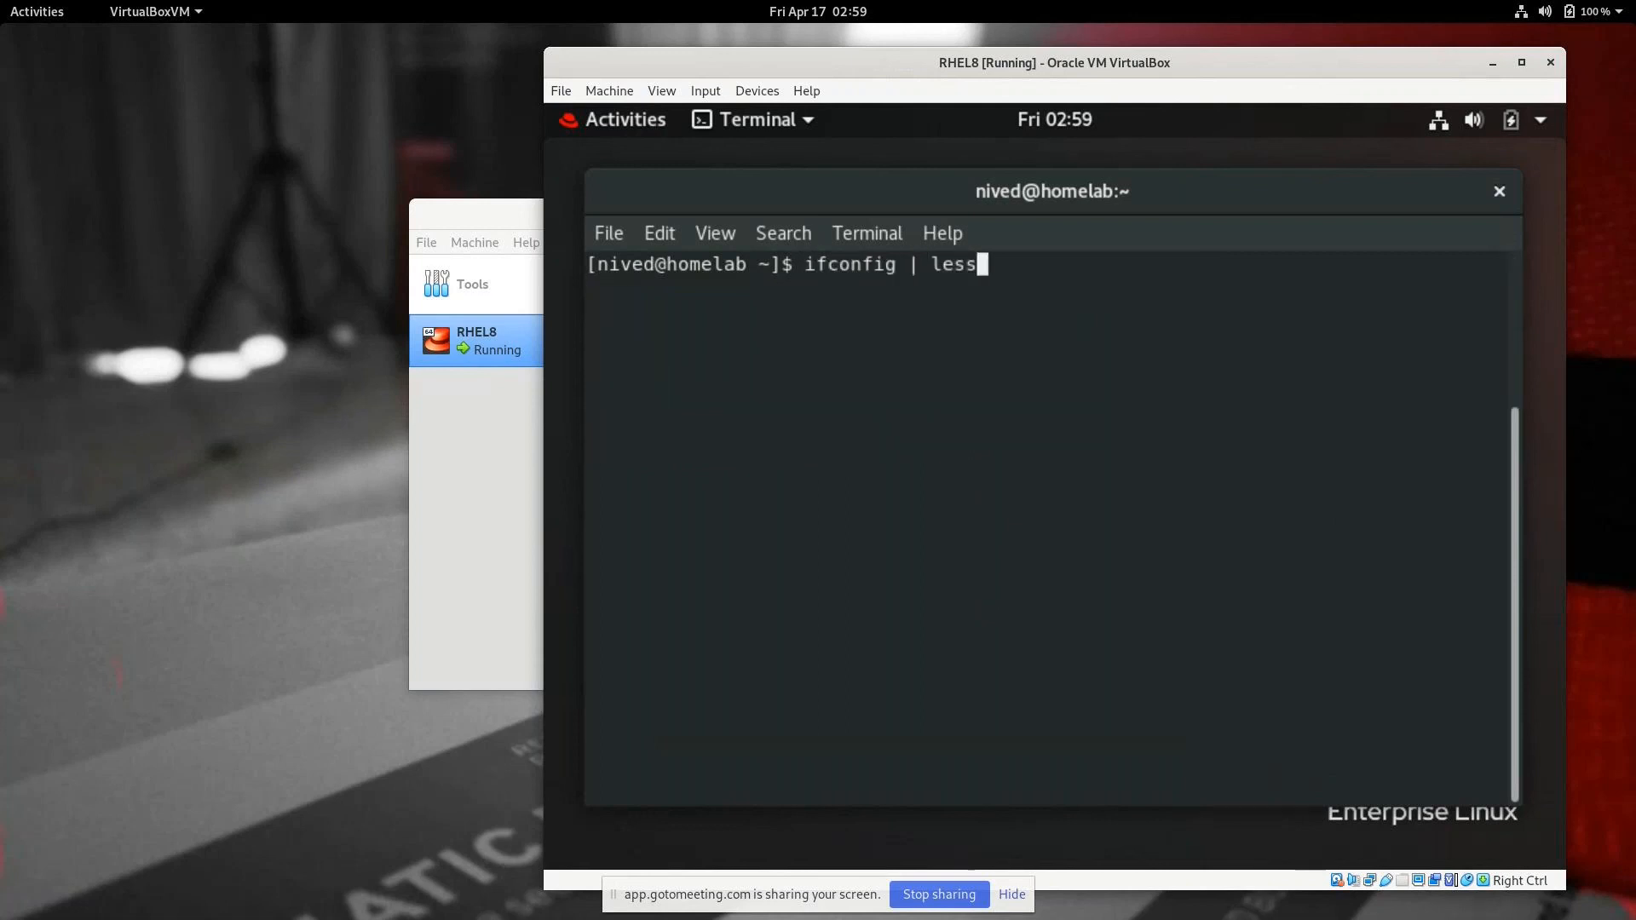
{"action": "key", "text": "Return"}
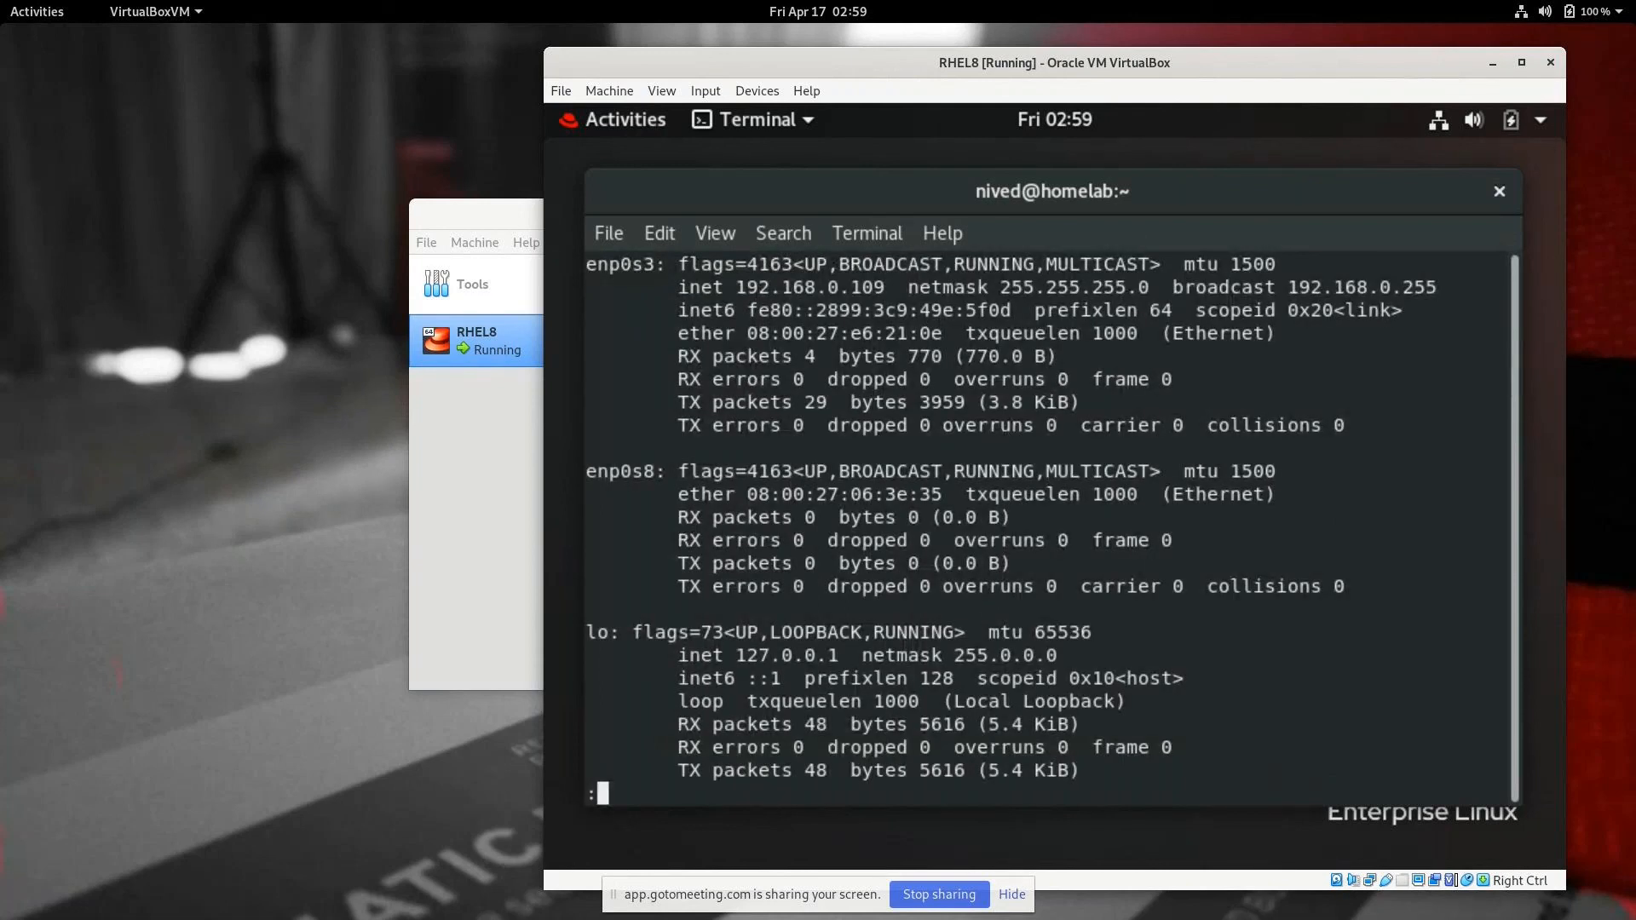
{"action": "double_click", "coordinate": [647, 473]}
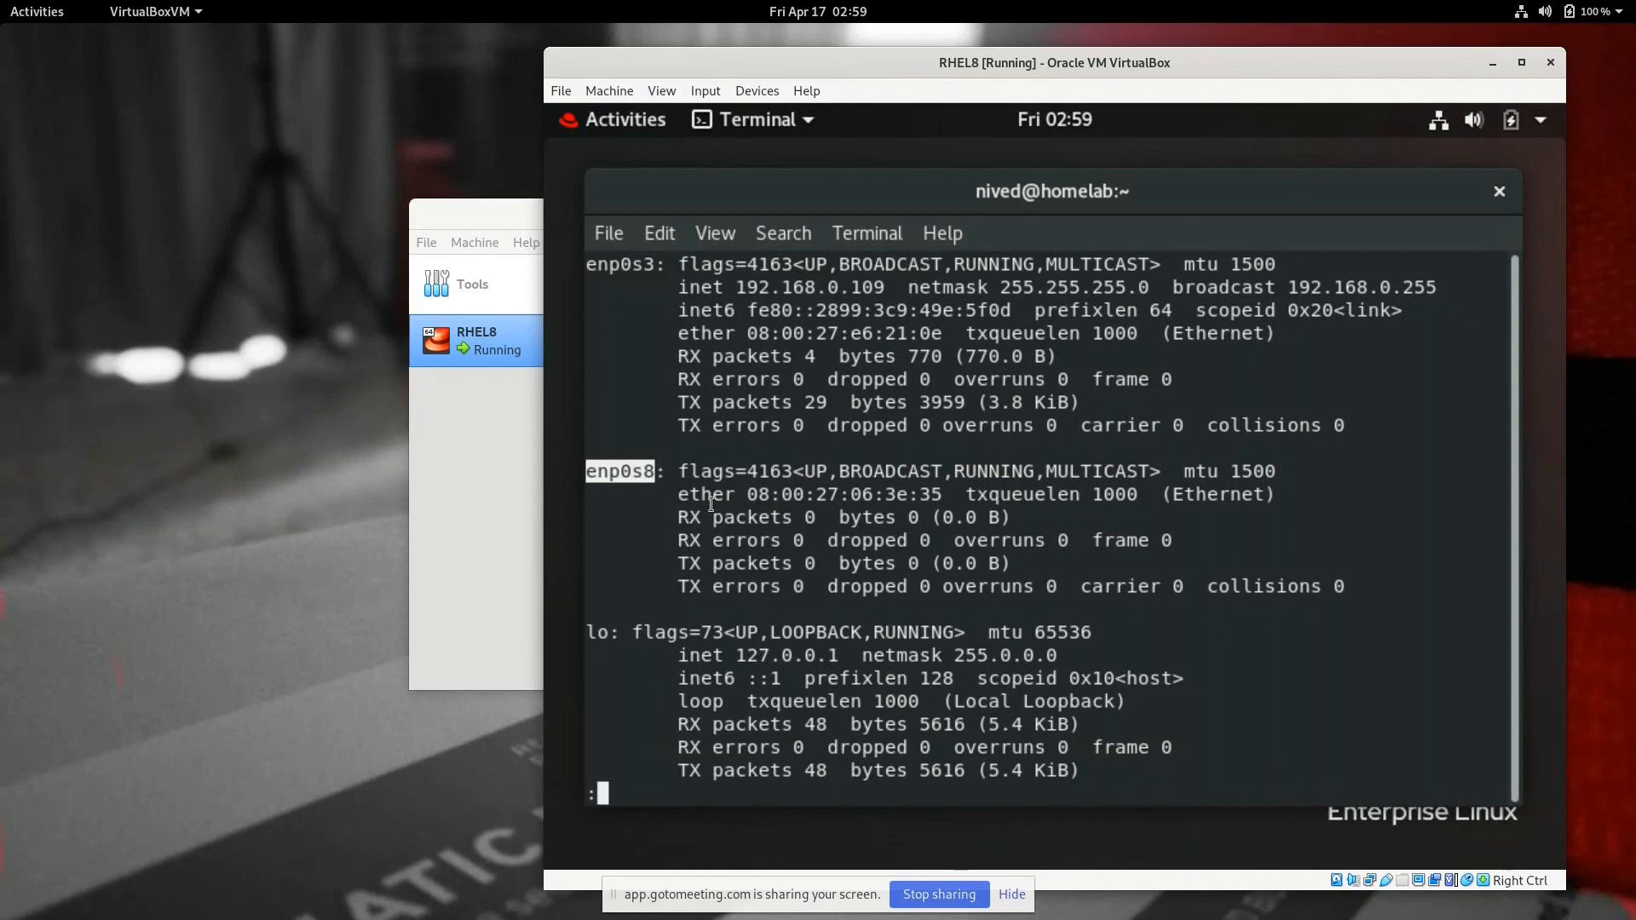
Quit the less pager and shut down the guest system with the poweroff command
{"action": "type", "text": "q"}
{"action": "type", "text": "powero"}
{"action": "type", "text": "ff"}
{"action": "key", "text": "Return"}
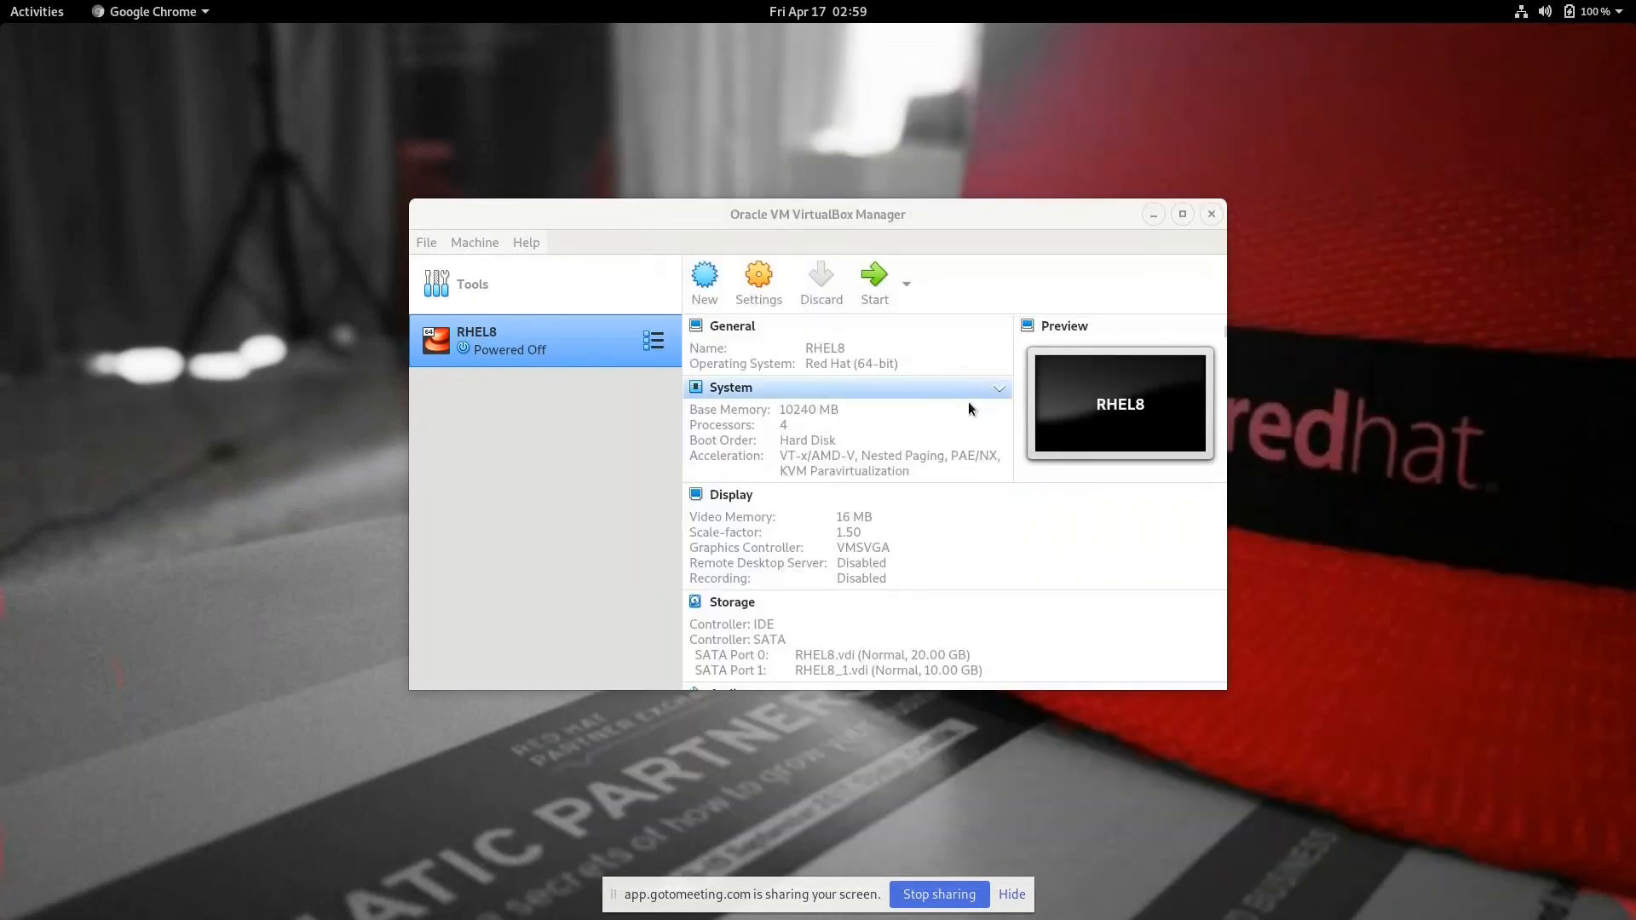
Review RHEL8's storage and network details in VirtualBox Manager and close the manager window
{"action": "left_click", "coordinate": [1024, 281]}
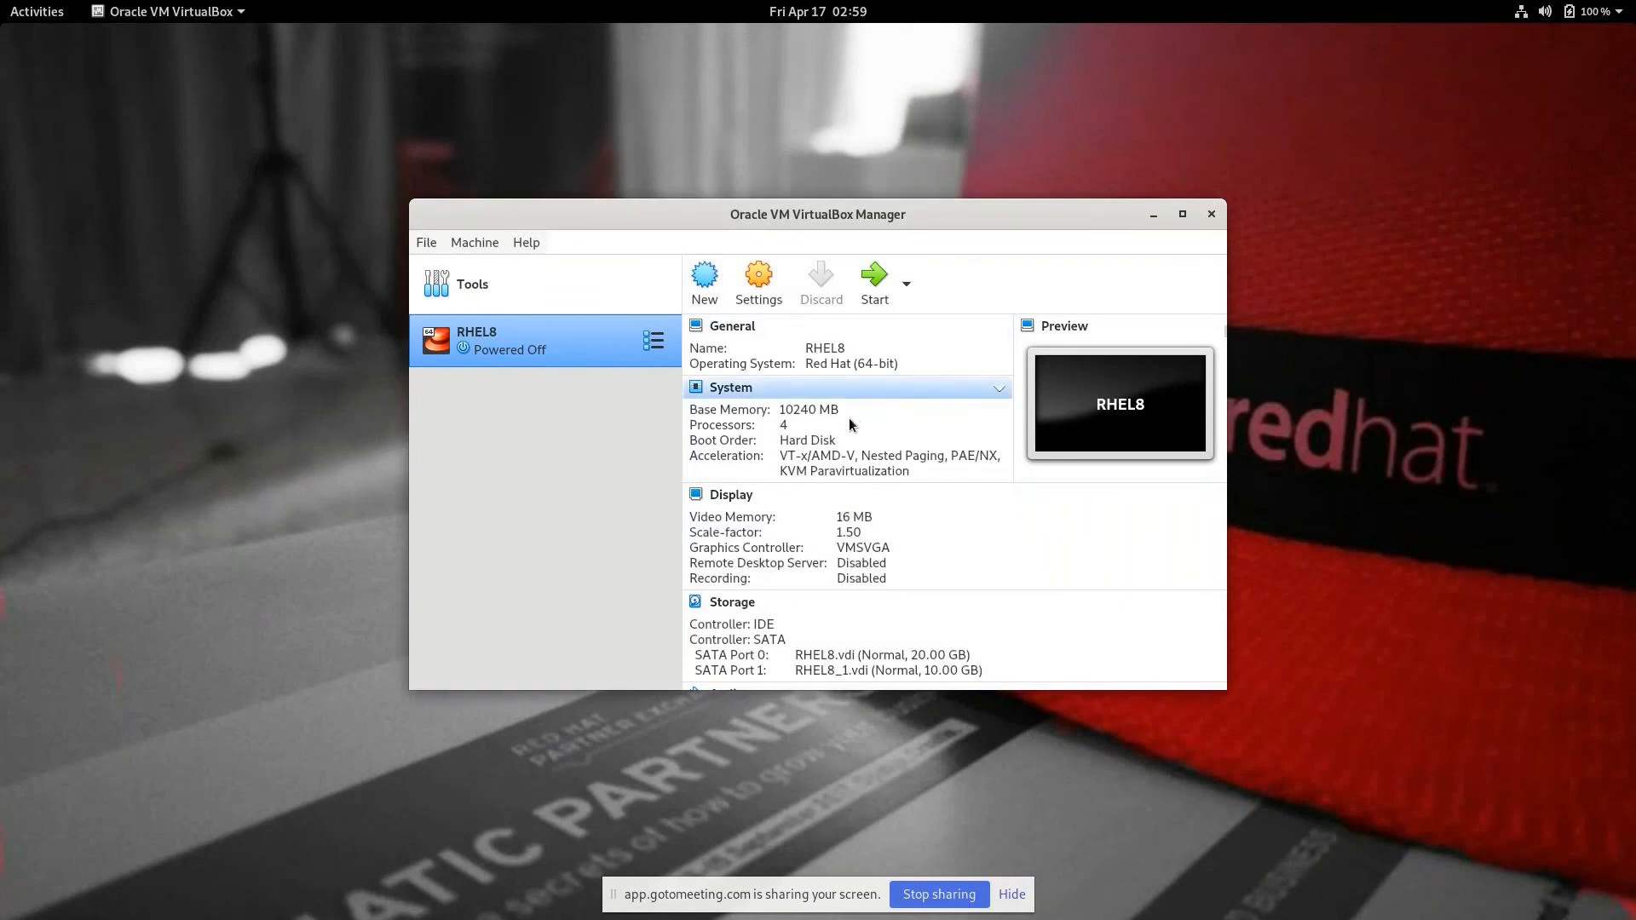
{"action": "scroll", "coordinate": [843, 435], "scroll_direction": "down", "scroll_amount": 3}
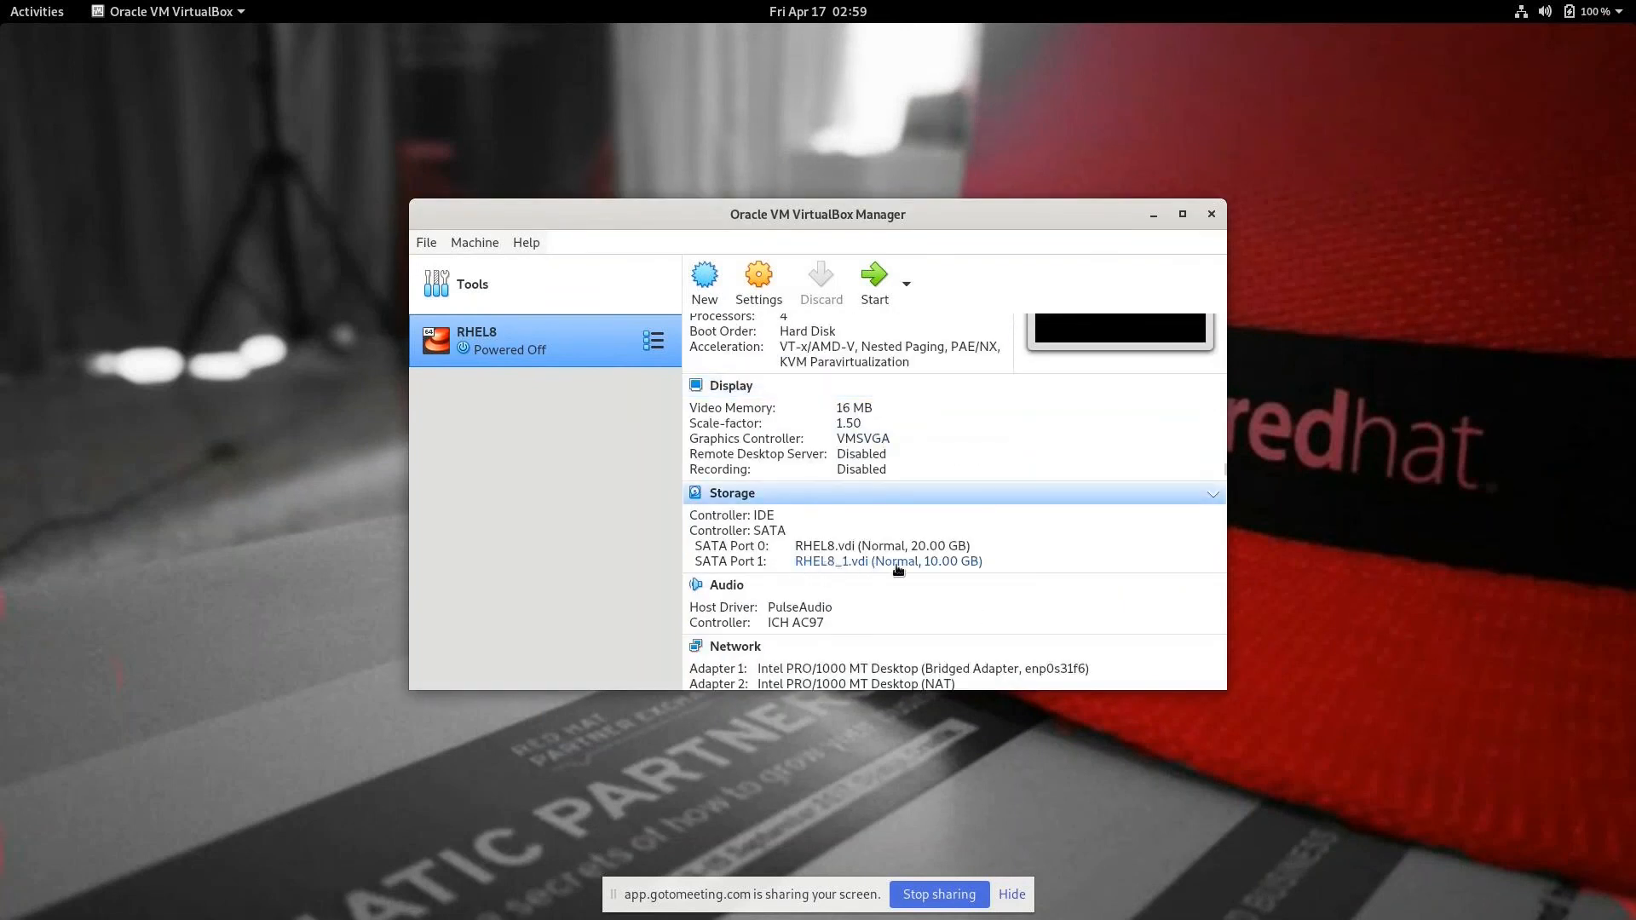
{"action": "scroll", "coordinate": [847, 540], "scroll_direction": "down", "scroll_amount": 3}
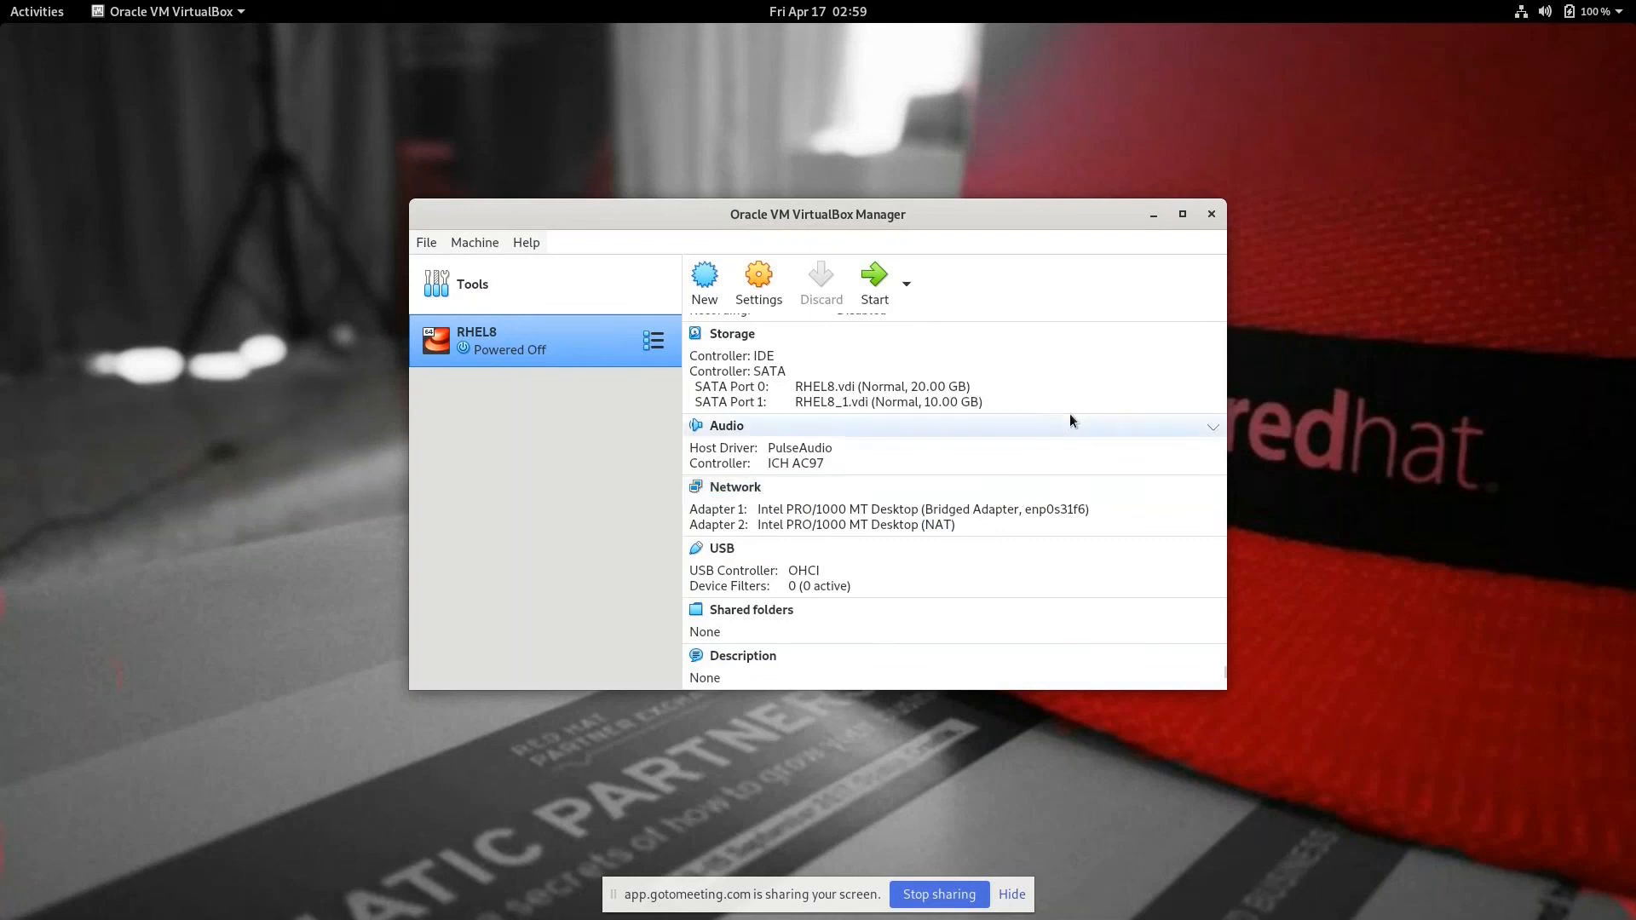
{"action": "left_click", "coordinate": [1210, 215]}
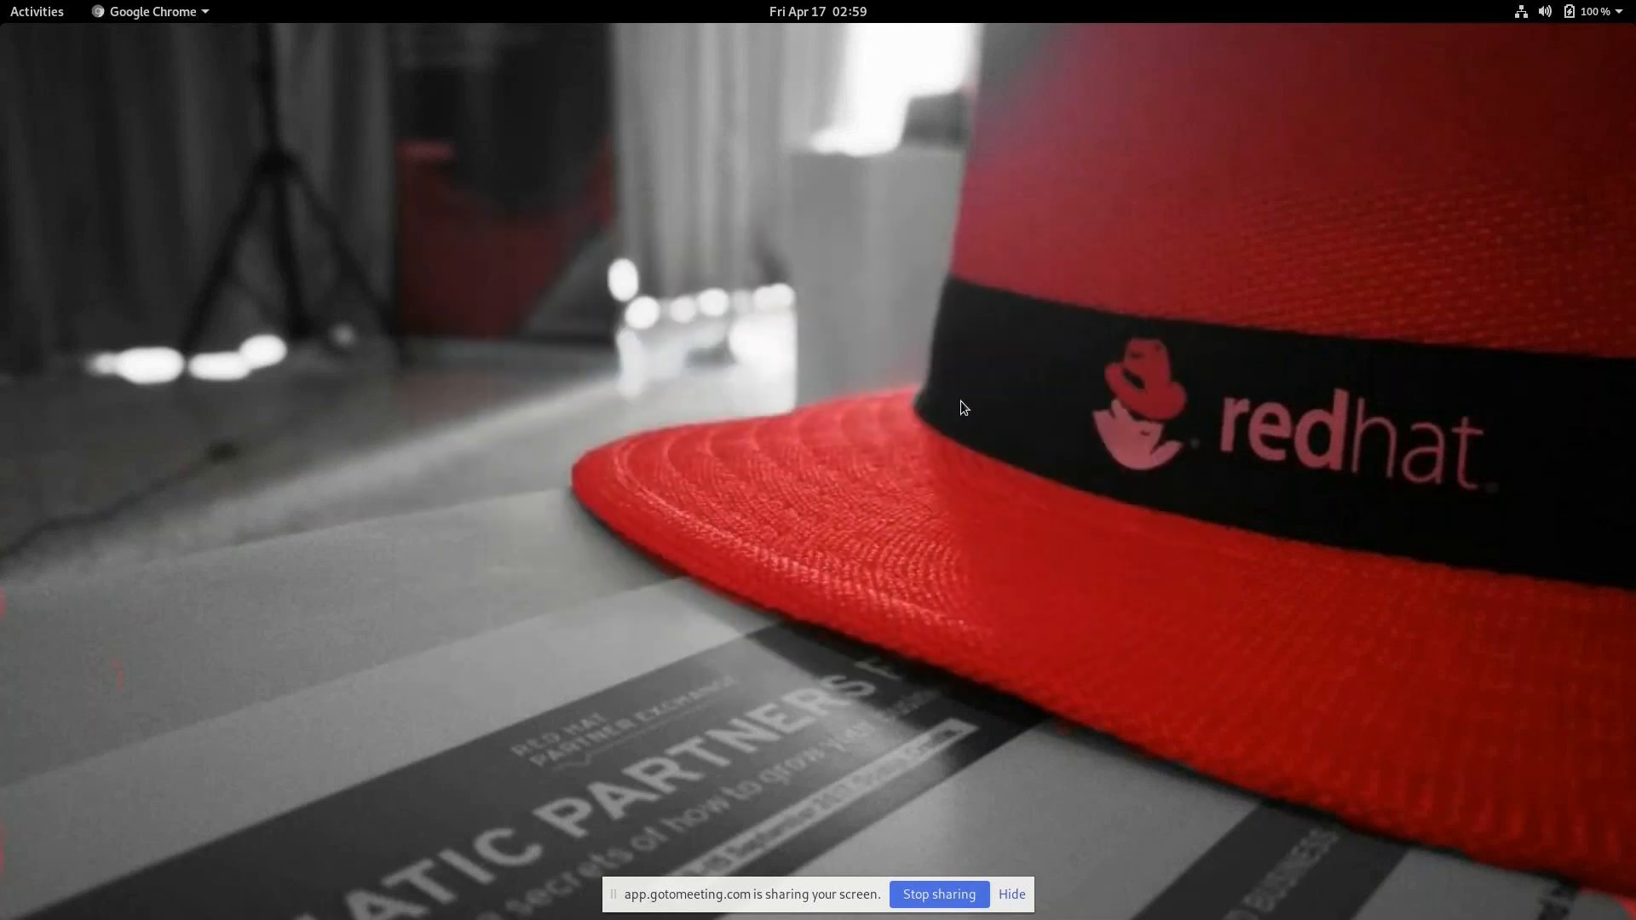